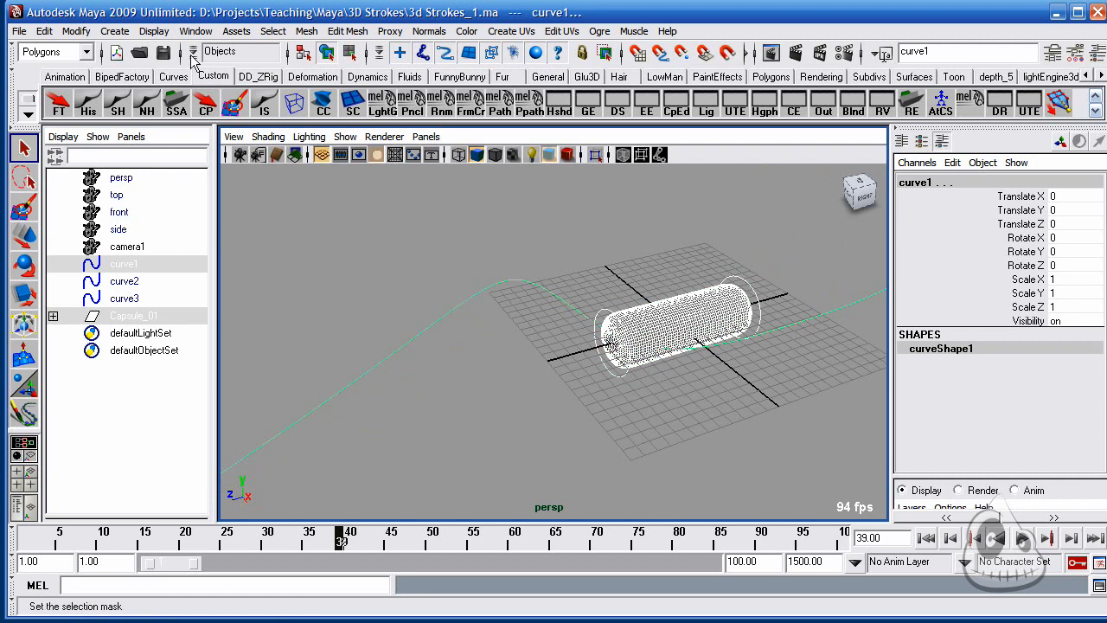
- Switch to the Animation menu set, open the Attach to Motion Path options and reset them to their defaults
{"action": "left_click", "coordinate": [59, 52]}
{"action": "left_click", "coordinate": [74, 72]}
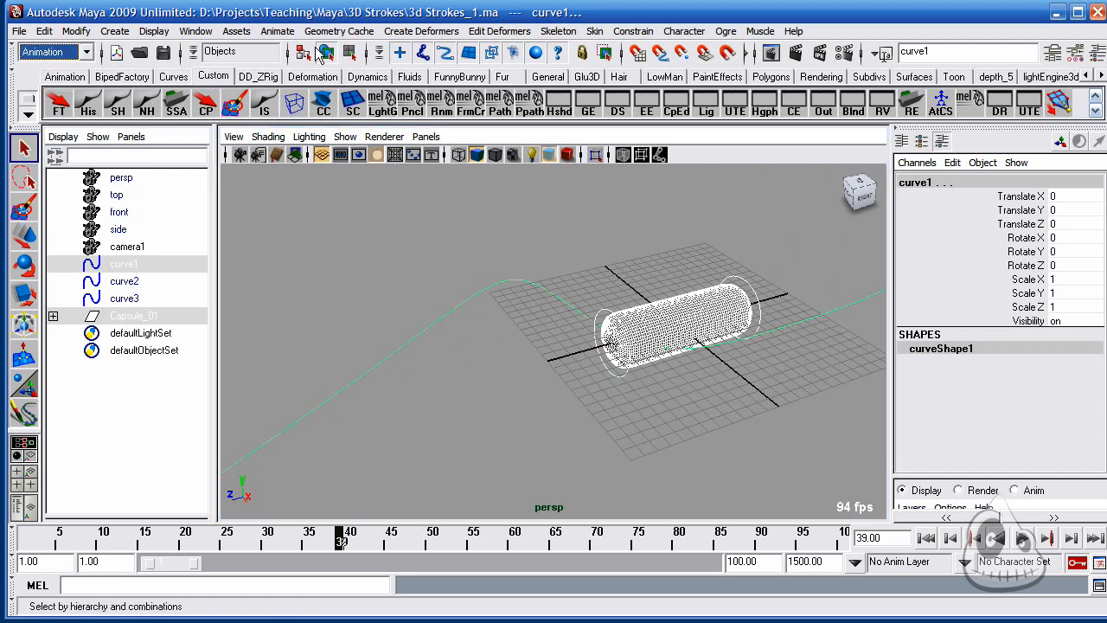
{"action": "left_click", "coordinate": [277, 31]}
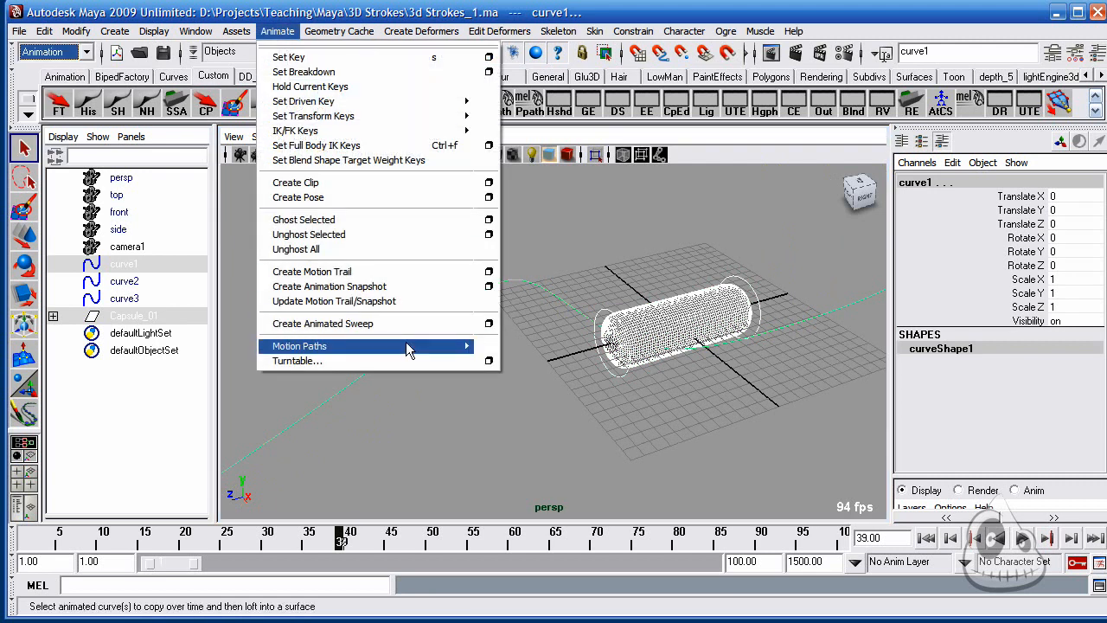
{"action": "mouse_move", "coordinate": [406, 344]}
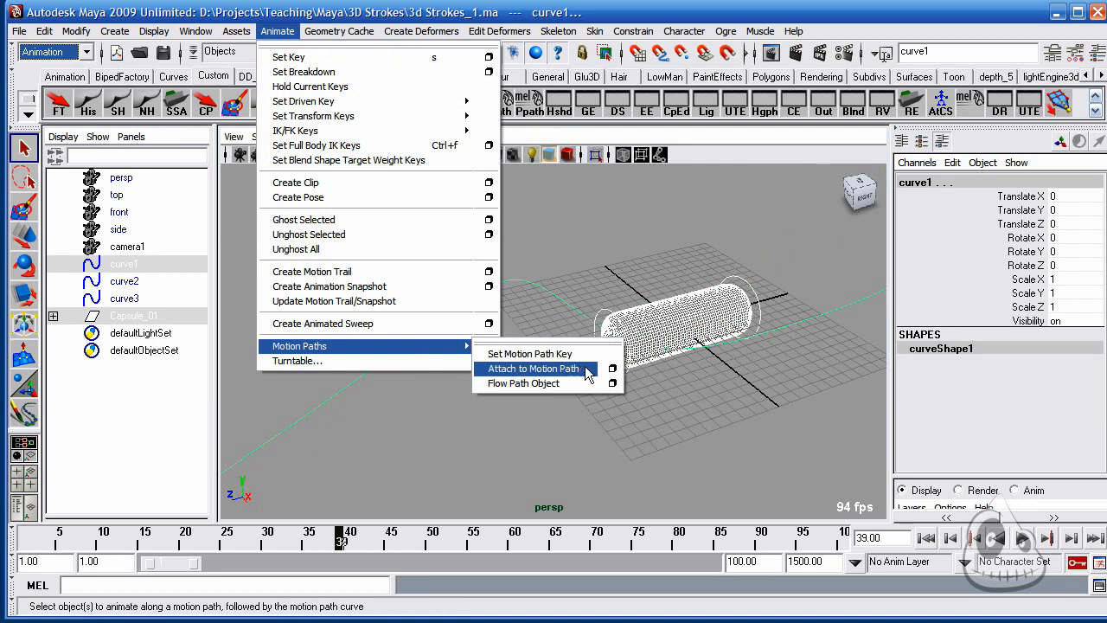
{"action": "left_click", "coordinate": [614, 370]}
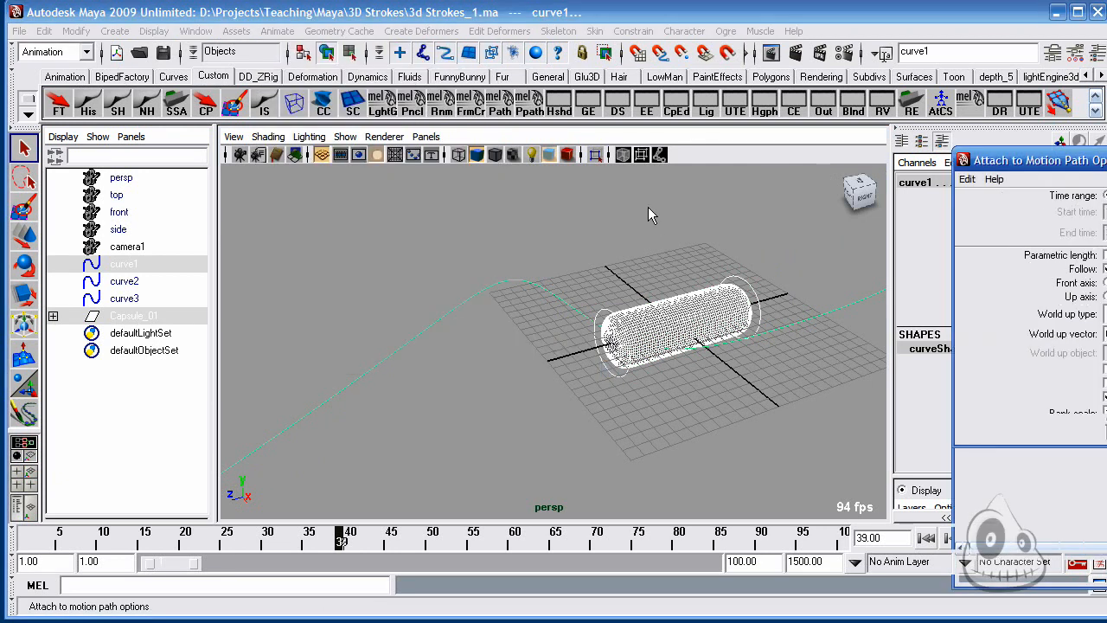
{"action": "left_click_drag", "start_coordinate": [1021, 187], "coordinate": [698, 64]}
{"action": "left_click", "coordinate": [344, 117]}
{"action": "left_click", "coordinate": [372, 150]}
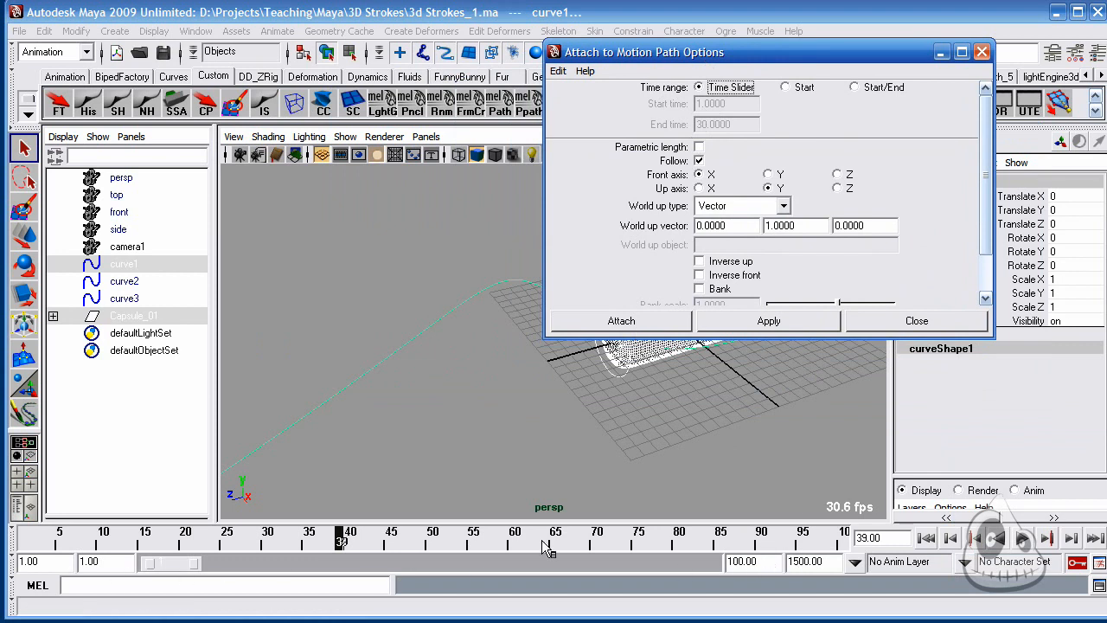
- Attach Capsule_01 to curve1 as a motion path over the Time Slider range, with Follow on, front axis Z and up axis Y
{"action": "left_click_drag", "start_coordinate": [756, 53], "coordinate": [880, 30]}
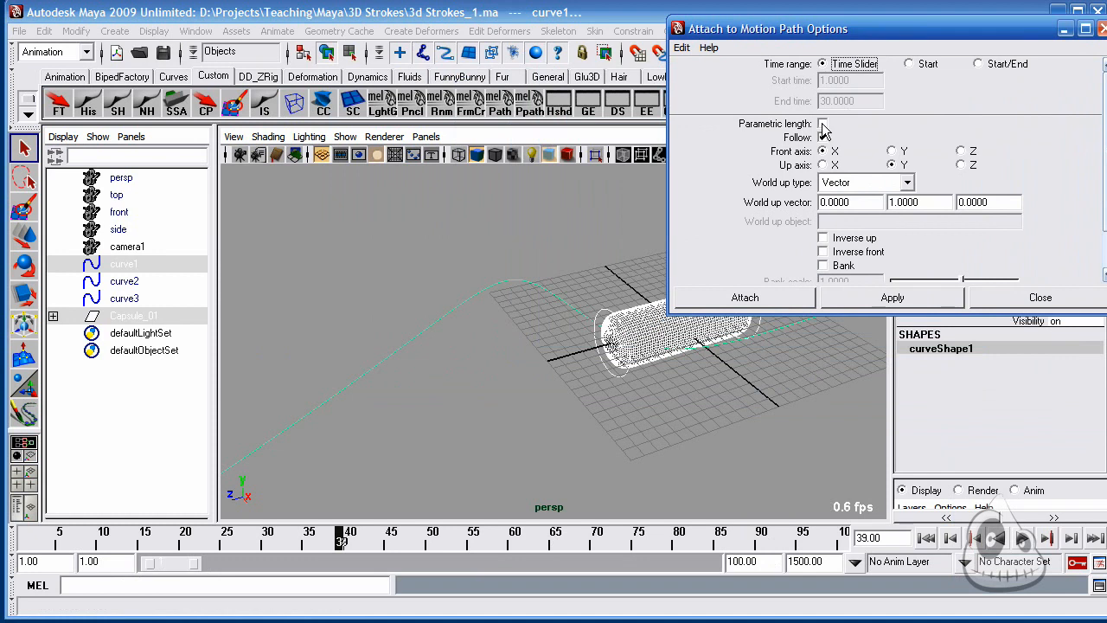
{"action": "left_click_drag", "start_coordinate": [841, 33], "coordinate": [829, 26]}
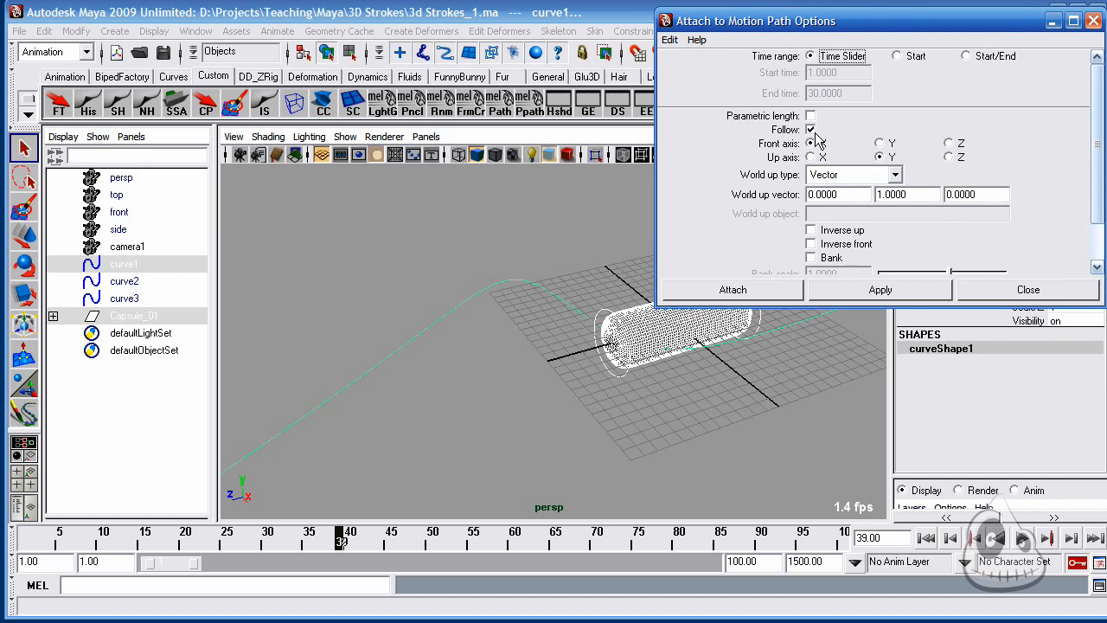
{"action": "left_click_drag", "start_coordinate": [803, 26], "coordinate": [178, 19]}
{"action": "left_click_drag", "start_coordinate": [642, 327], "coordinate": [588, 341], "text": "alt"}
{"action": "middle_click_drag", "start_coordinate": [517, 295], "coordinate": [562, 315], "text": "alt"}
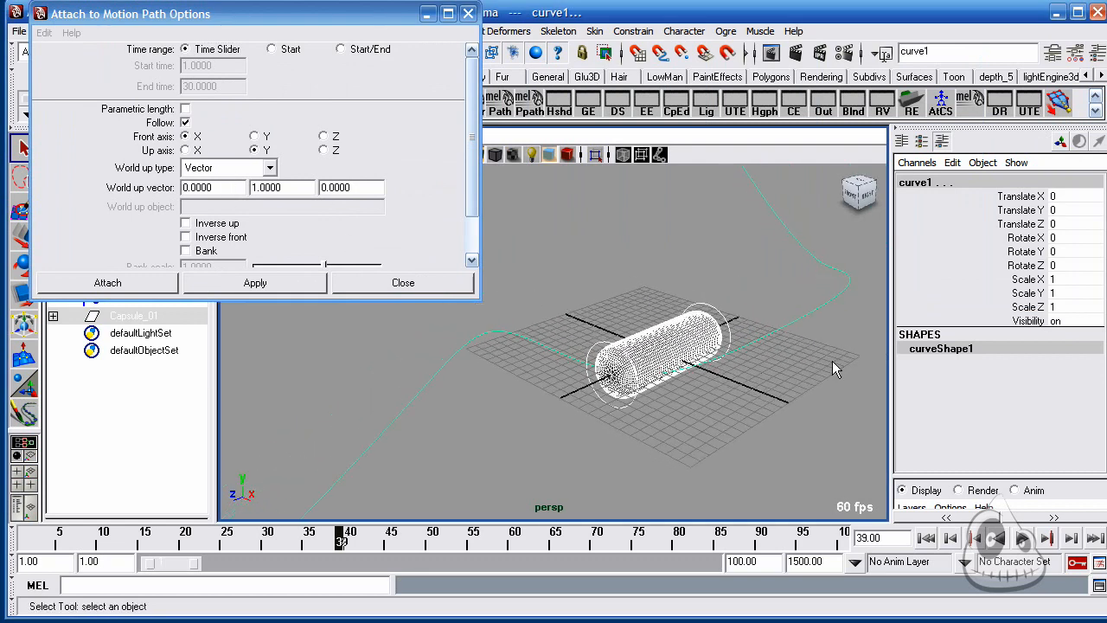
{"action": "left_click_drag", "start_coordinate": [607, 447], "coordinate": [645, 433], "text": "alt"}
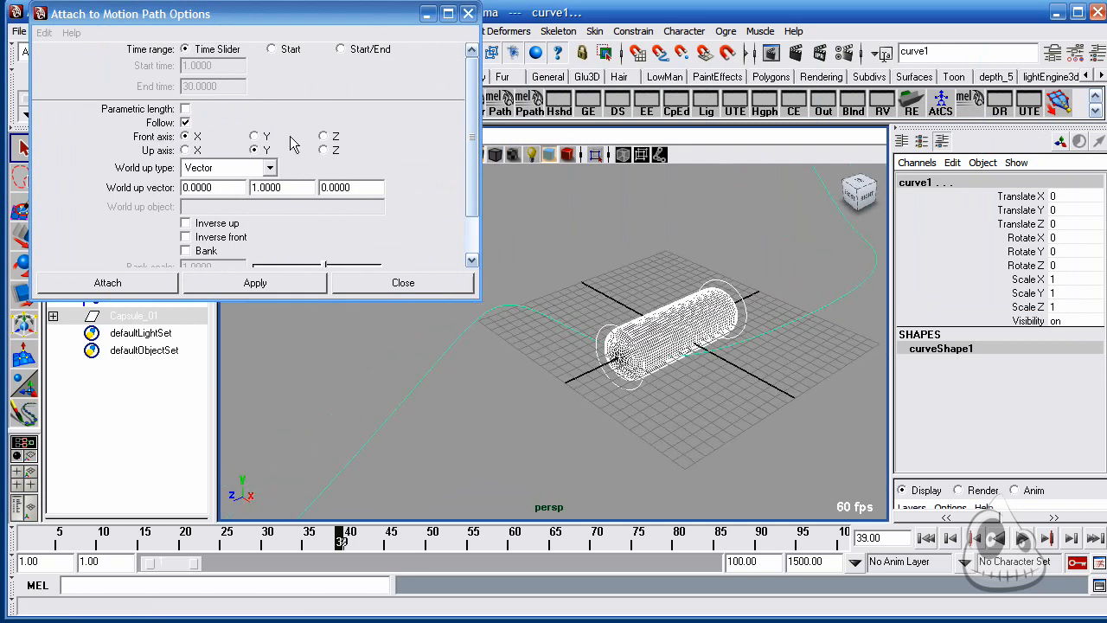
{"action": "left_click", "coordinate": [323, 136]}
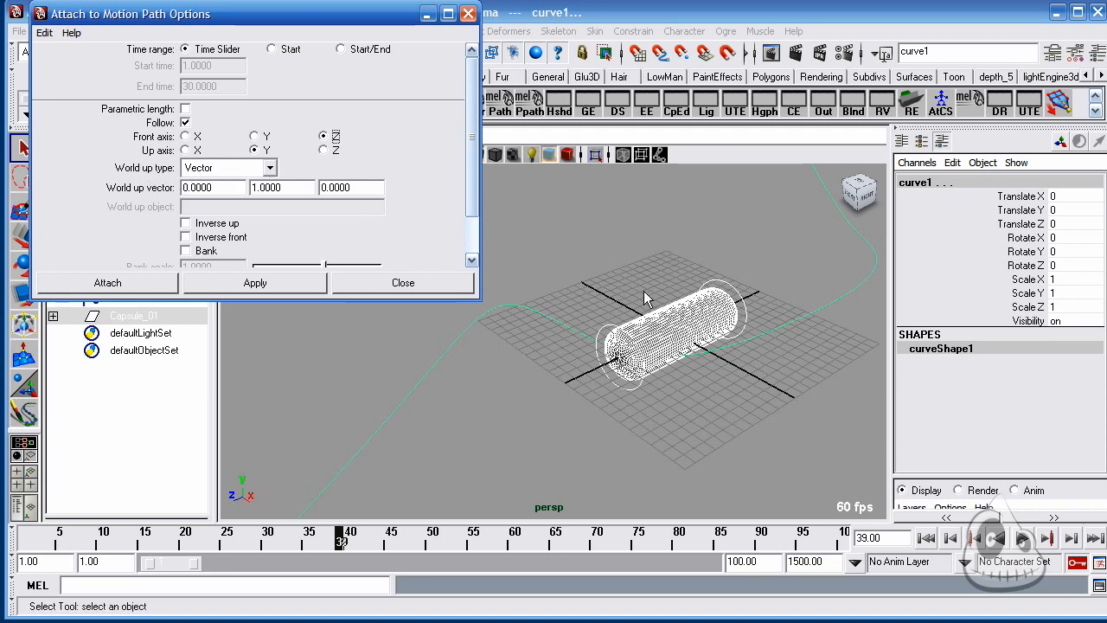
{"action": "scroll", "coordinate": [465, 167], "scroll_direction": "down", "scroll_amount": 3}
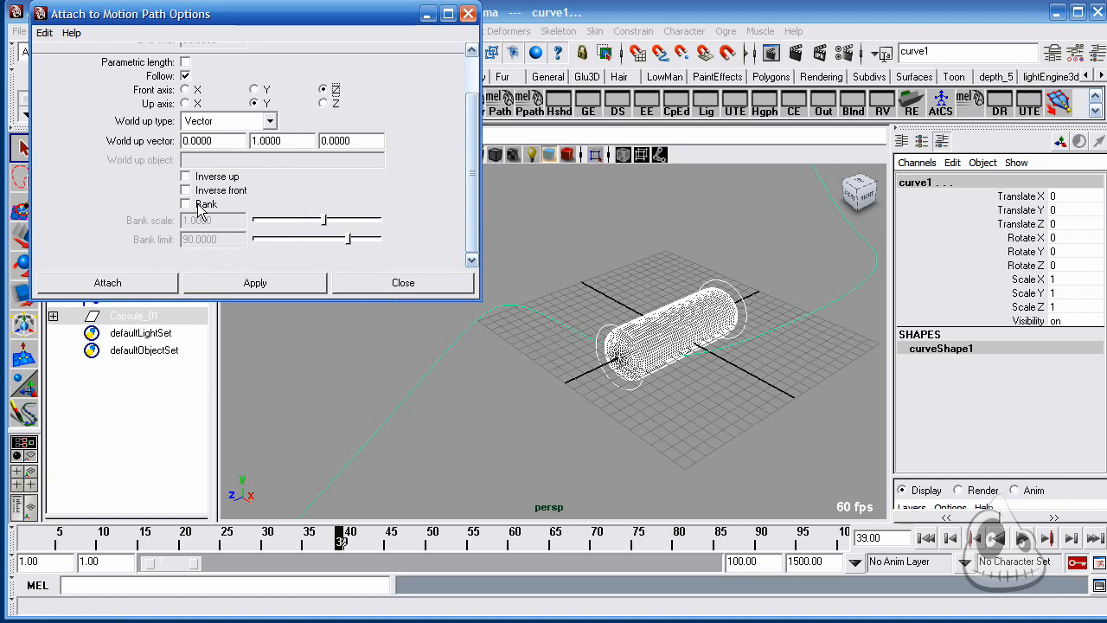
{"action": "left_click", "coordinate": [156, 284]}
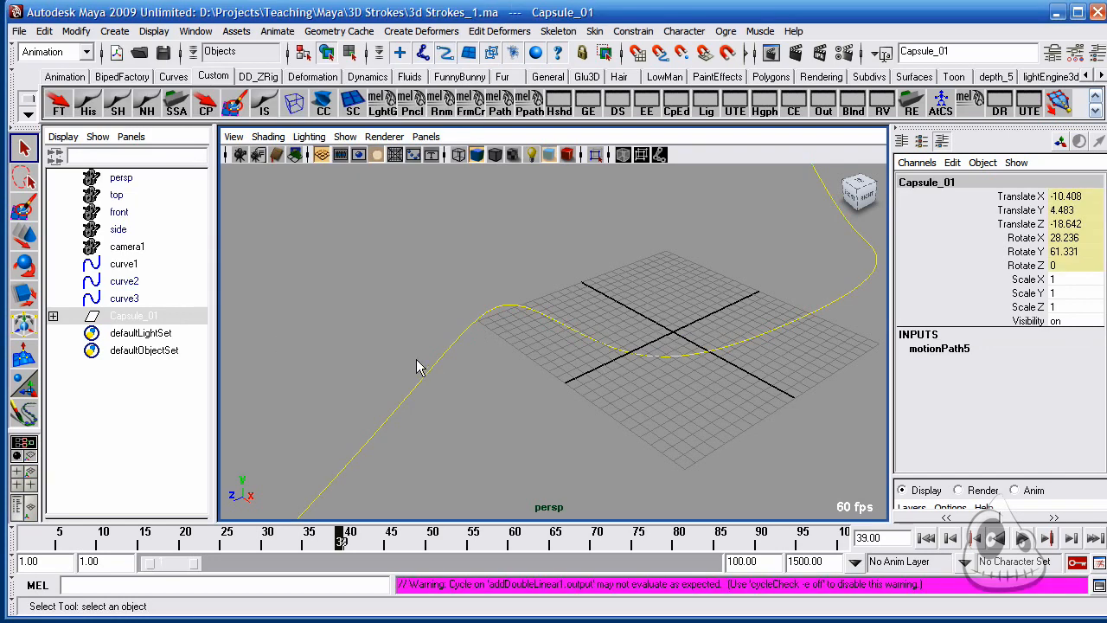
- Scrub through the timeline to check how the capsule travels along the curve, and expand its motion path input attributes
{"action": "right_click_drag", "start_coordinate": [602, 369], "coordinate": [346, 356], "text": "alt"}
{"action": "middle_click_drag", "start_coordinate": [560, 353], "coordinate": [566, 388], "text": "alt"}
{"action": "right_click_drag", "start_coordinate": [566, 389], "coordinate": [531, 381], "text": "alt"}
{"action": "middle_click_drag", "start_coordinate": [538, 363], "coordinate": [525, 392], "text": "alt"}
{"action": "left_click_drag", "start_coordinate": [34, 538], "coordinate": [372, 495]}
{"action": "middle_click_drag", "start_coordinate": [569, 381], "coordinate": [579, 356], "text": "alt"}
{"action": "right_click_drag", "start_coordinate": [580, 357], "coordinate": [498, 361], "text": "alt"}
{"action": "left_click_drag", "start_coordinate": [498, 361], "coordinate": [448, 410], "text": "alt"}
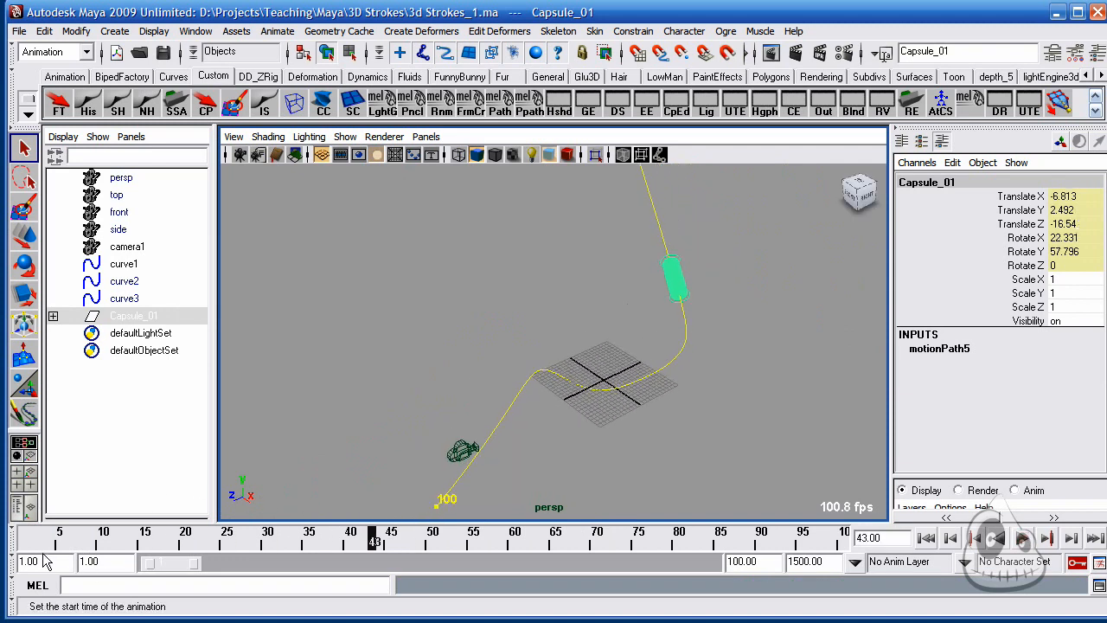
{"action": "left_click", "coordinate": [154, 538]}
{"action": "left_click_drag", "start_coordinate": [157, 541], "coordinate": [588, 538]}
{"action": "right_click_drag", "start_coordinate": [525, 418], "coordinate": [616, 374], "text": "alt"}
{"action": "middle_click_drag", "start_coordinate": [617, 374], "coordinate": [617, 320], "text": "alt"}
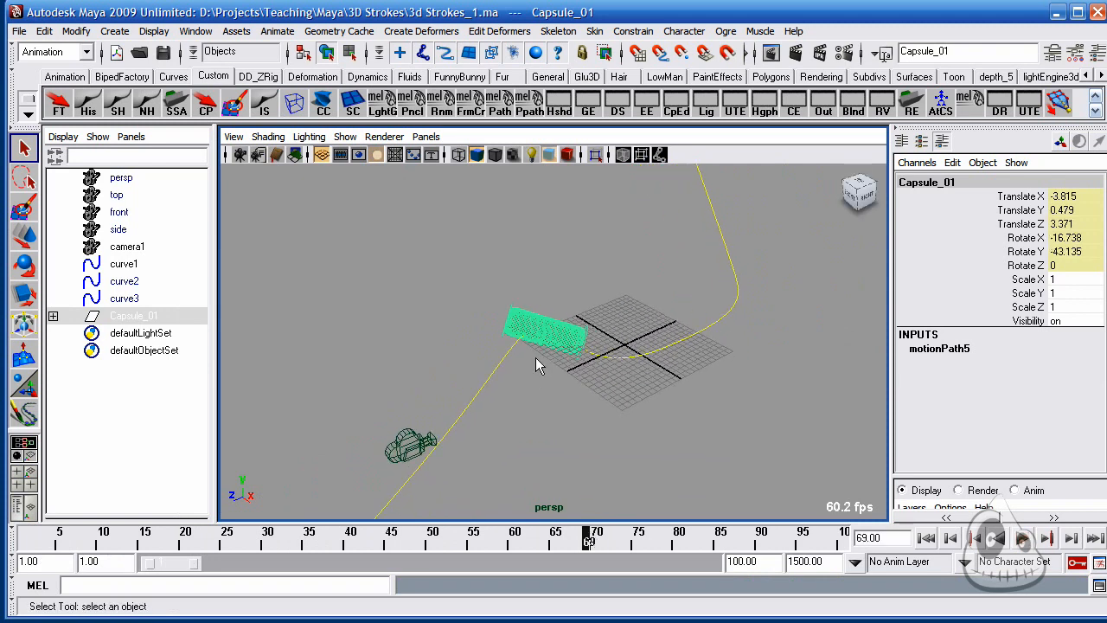
{"action": "mouse_move", "coordinate": [589, 538]}
{"action": "left_mouse_down"}
{"action": "mouse_move", "coordinate": [554, 538]}
{"action": "mouse_move", "coordinate": [605, 538]}
{"action": "mouse_move", "coordinate": [579, 538]}
{"action": "left_mouse_up"}
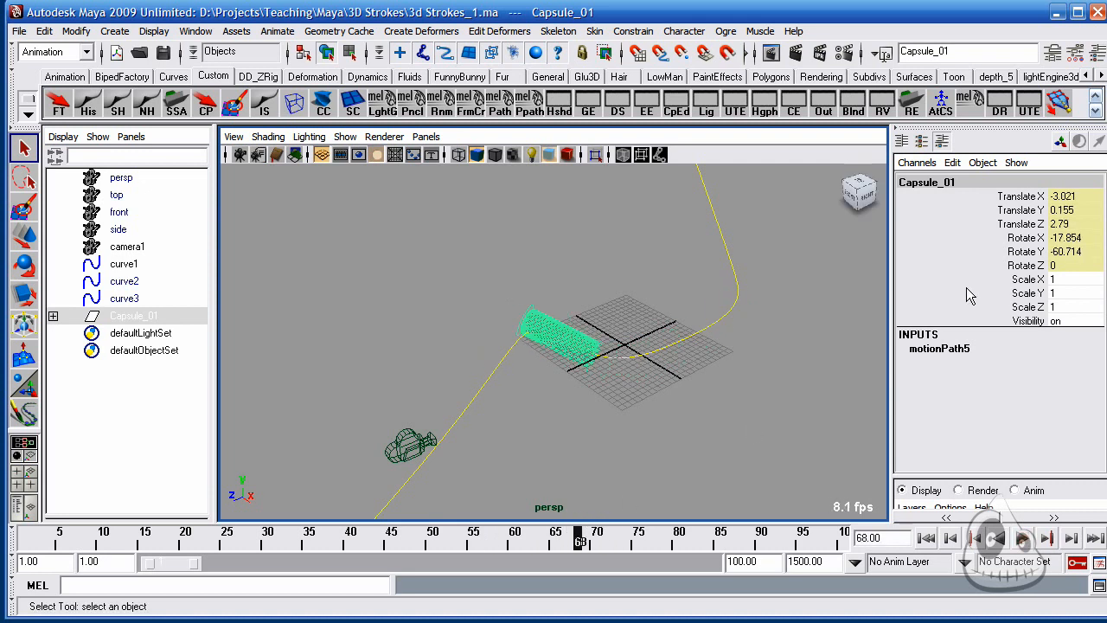
{"action": "left_click", "coordinate": [947, 348]}
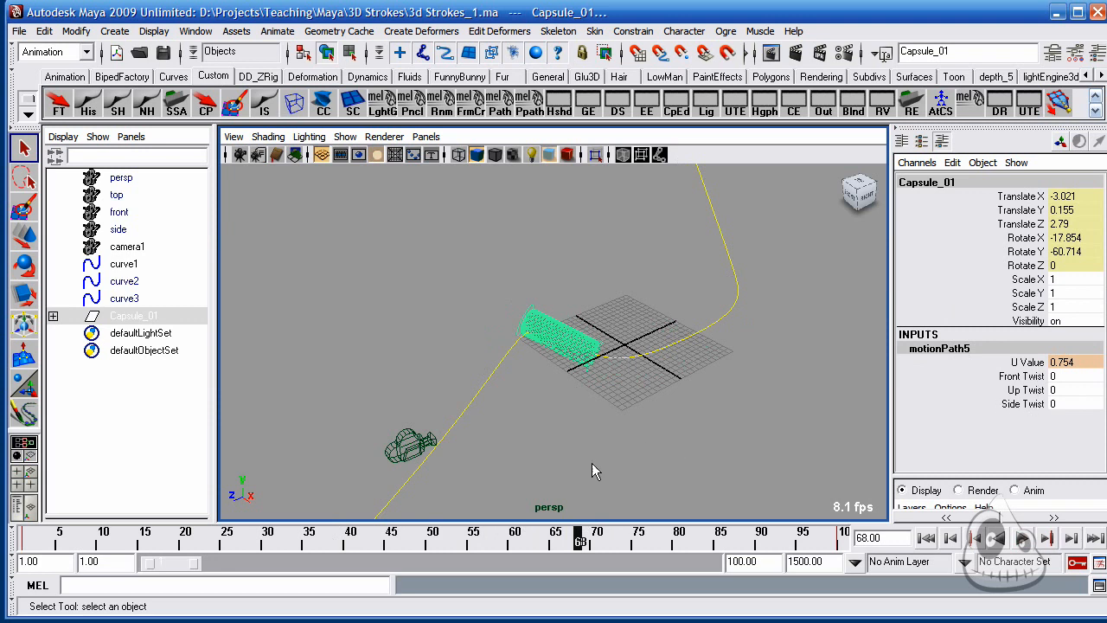
- Return the animation to frame 1 and examine the capsule at the start of its path
{"action": "key", "text": "alt+shift+v"}
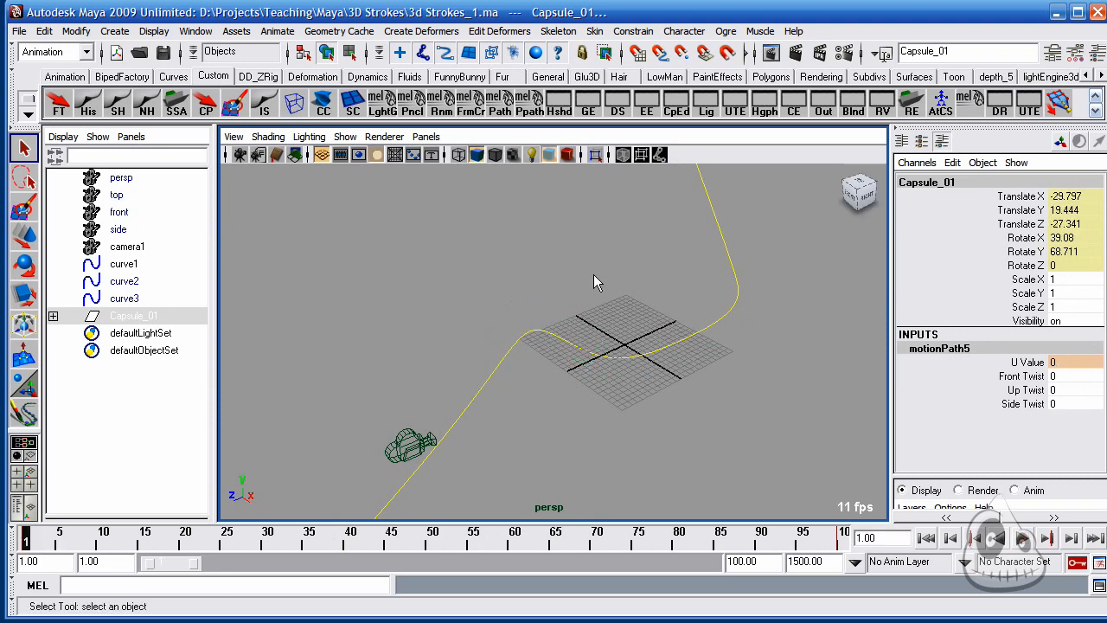
{"action": "middle_click_drag", "start_coordinate": [596, 221], "coordinate": [581, 414], "text": "alt"}
{"action": "middle_click_drag", "start_coordinate": [581, 186], "coordinate": [578, 342], "text": "alt"}
{"action": "right_click_drag", "start_coordinate": [727, 329], "coordinate": [806, 333], "text": "alt"}
{"action": "right_click_drag", "start_coordinate": [632, 286], "coordinate": [700, 255], "text": "alt"}
{"action": "middle_click_drag", "start_coordinate": [699, 255], "coordinate": [684, 284], "text": "alt"}
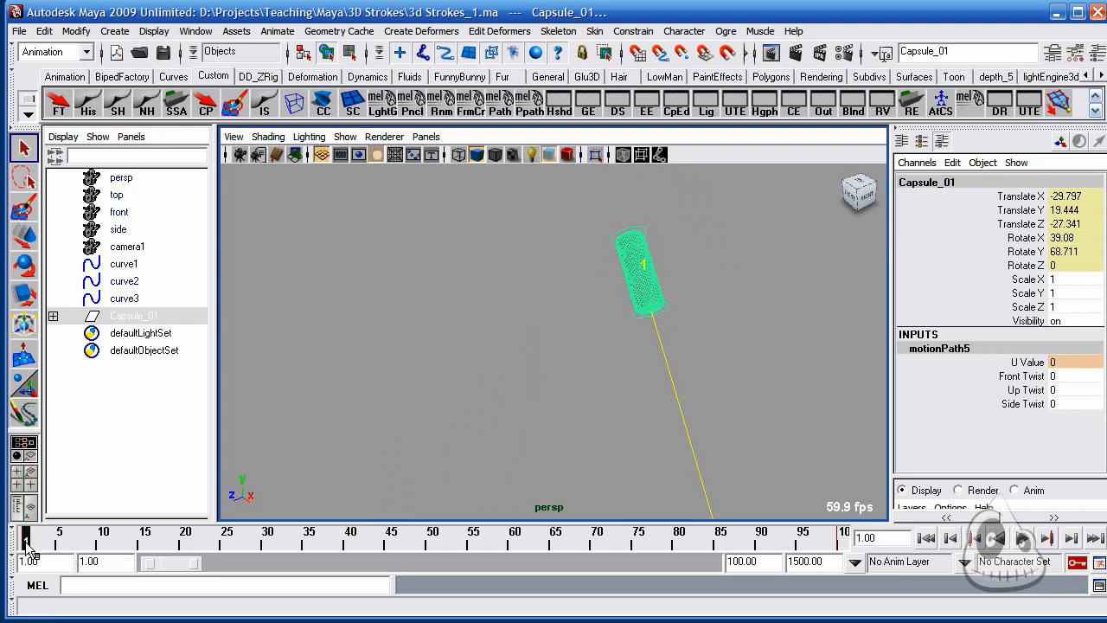
{"action": "middle_click_drag", "start_coordinate": [570, 277], "coordinate": [480, 322], "text": "alt"}
{"action": "right_click_drag", "start_coordinate": [480, 322], "coordinate": [658, 282], "text": "alt"}
{"action": "middle_click_drag", "start_coordinate": [658, 282], "coordinate": [523, 346], "text": "alt"}
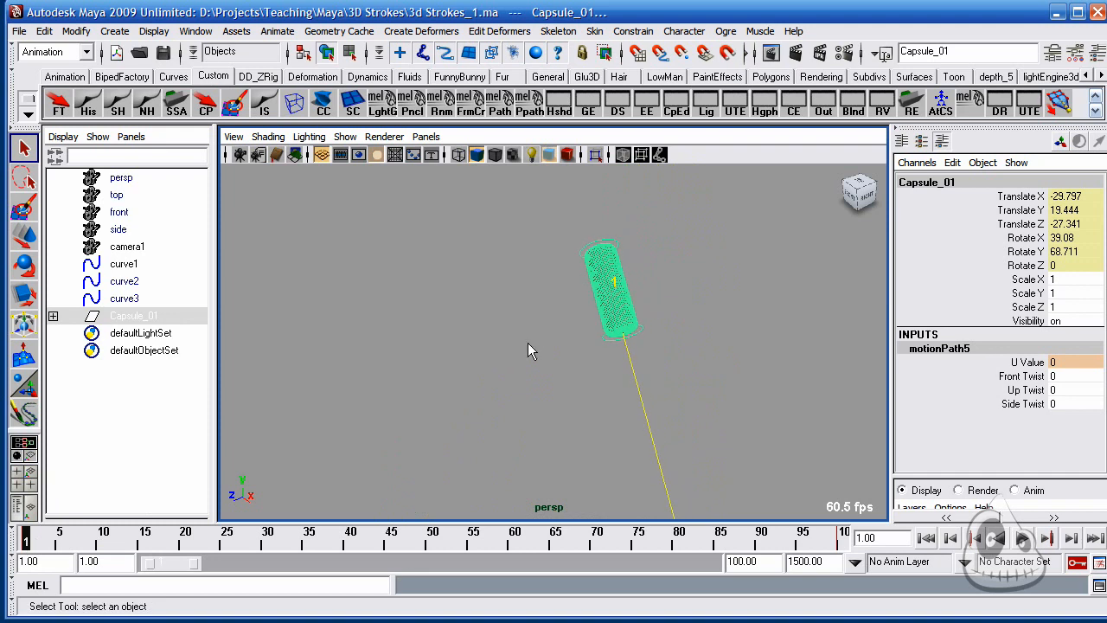
{"action": "left_click_drag", "start_coordinate": [592, 332], "coordinate": [677, 287], "text": "alt"}
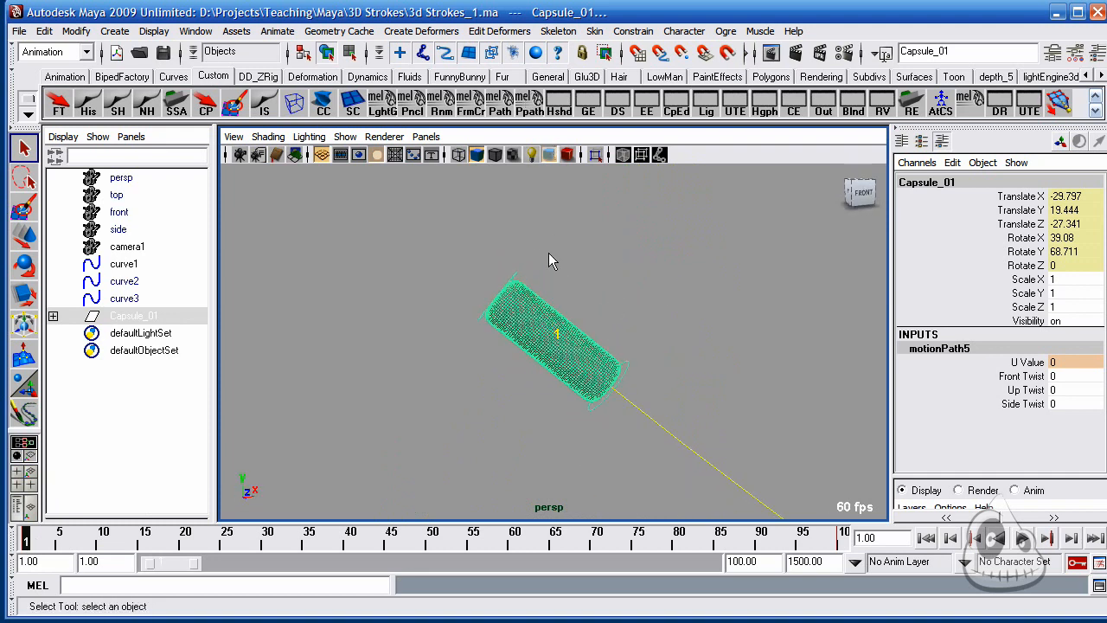
- Try a default Flow Path Object lattice on the capsule with 5 front, 2 up and 2 side divisions, and undo it
{"action": "left_click", "coordinate": [279, 31]}
{"action": "mouse_move", "coordinate": [371, 346]}
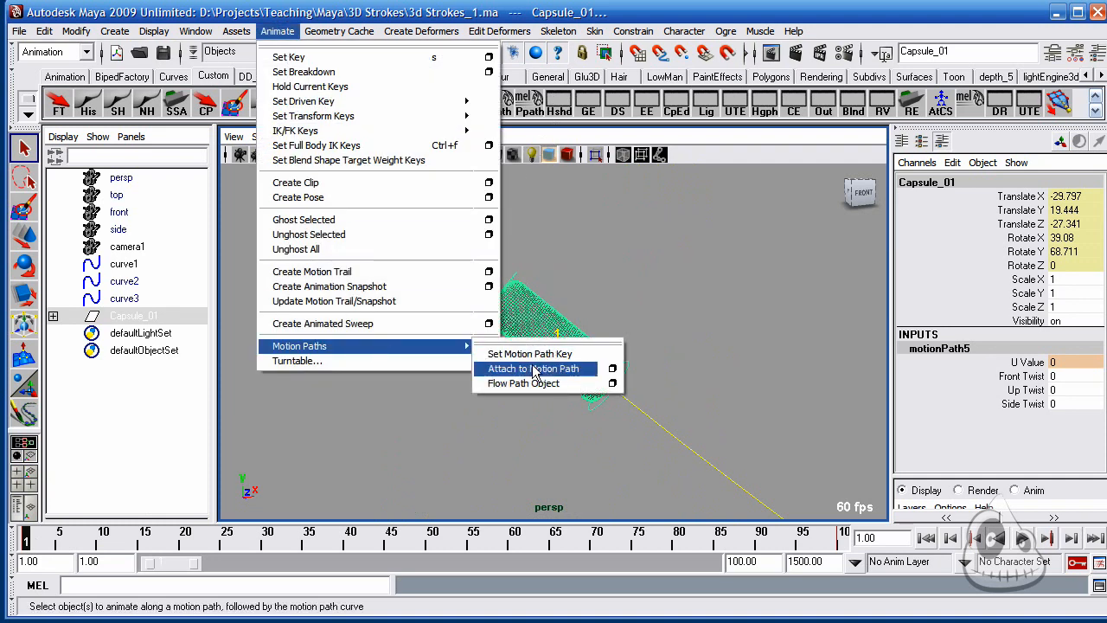
{"action": "left_click", "coordinate": [610, 383]}
{"action": "left_click", "coordinate": [326, 123]}
{"action": "left_click", "coordinate": [346, 155]}
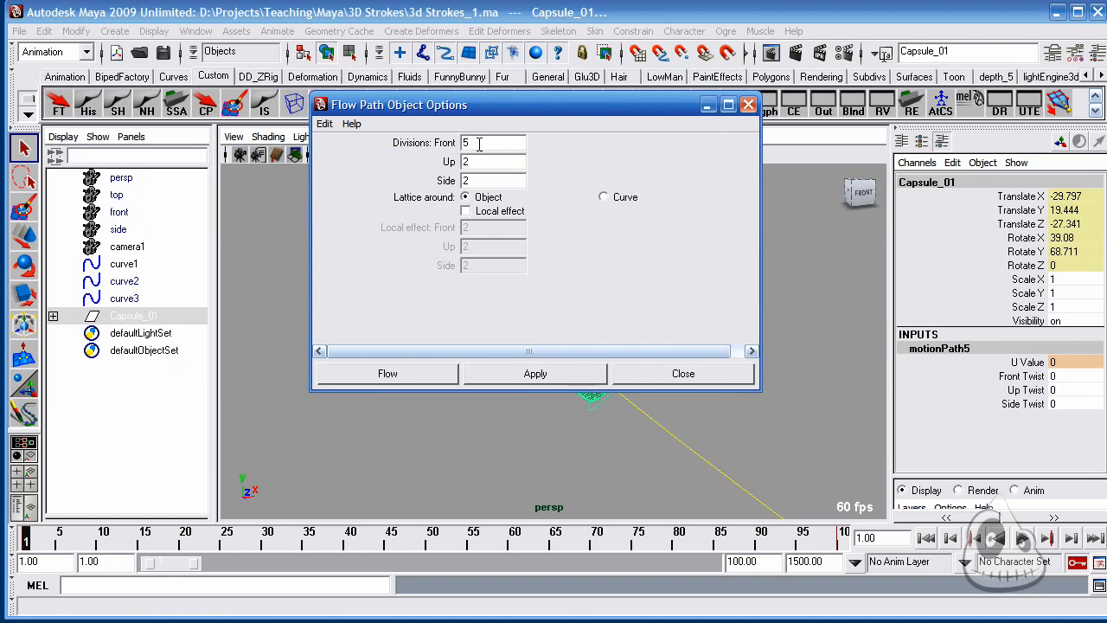
{"action": "left_click", "coordinate": [439, 377]}
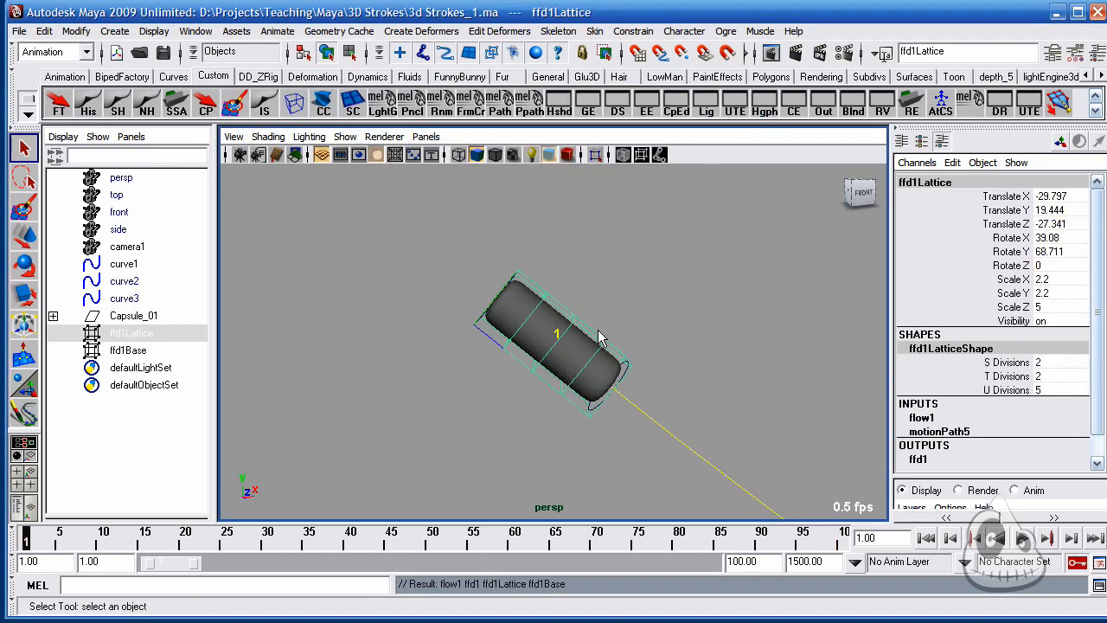
{"action": "right_click_drag", "start_coordinate": [646, 322], "coordinate": [614, 309], "text": "alt"}
{"action": "middle_click_drag", "start_coordinate": [614, 308], "coordinate": [565, 244], "text": "alt"}
{"action": "right_click_drag", "start_coordinate": [589, 285], "coordinate": [545, 304], "text": "alt"}
{"action": "middle_click_drag", "start_coordinate": [606, 310], "coordinate": [489, 238], "text": "alt"}
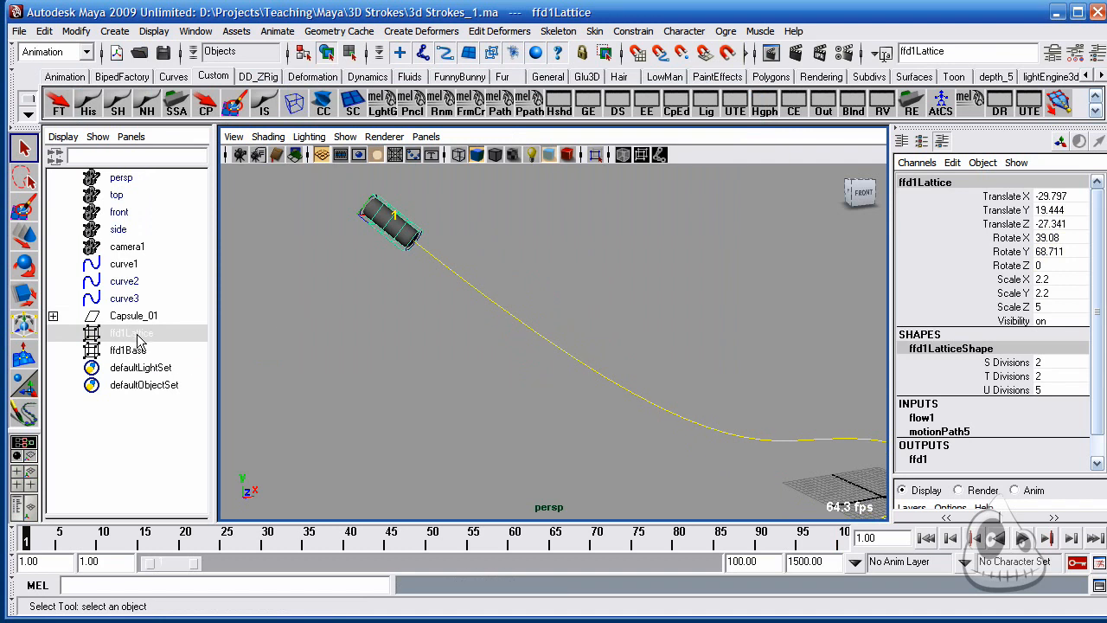
{"action": "key", "text": "ctrl+z"}
- Apply Flow Path Object to the capsule with divisions Front 5, Up 2, Side 2 and the lattice around the object
{"action": "left_click", "coordinate": [196, 31]}
{"action": "mouse_move", "coordinate": [138, 28]}
{"action": "mouse_move", "coordinate": [277, 31]}
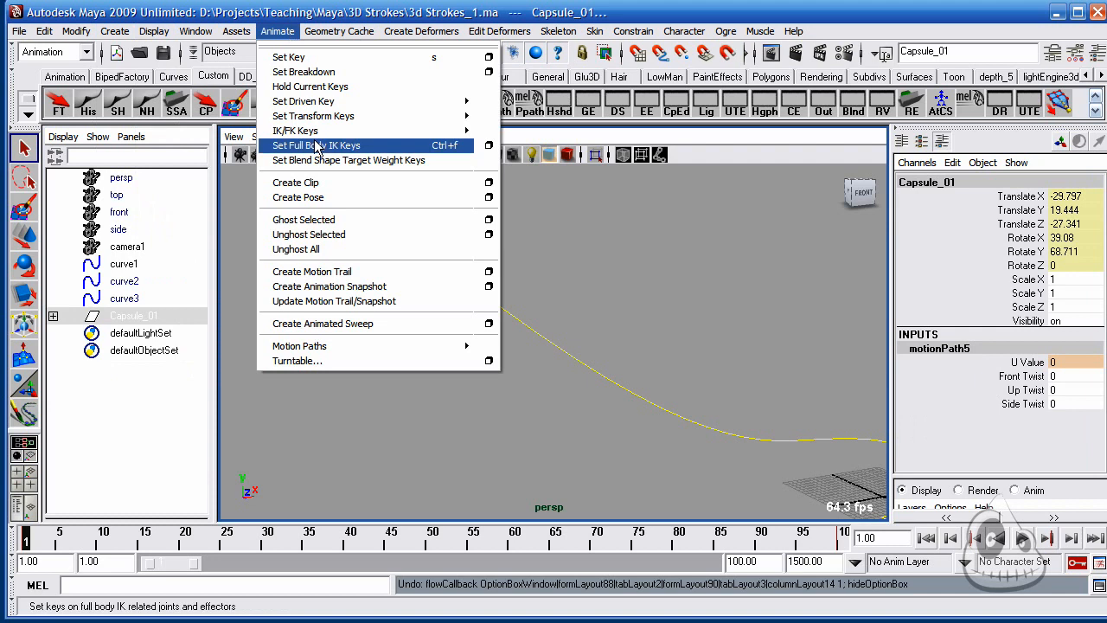
{"action": "mouse_move", "coordinate": [388, 346]}
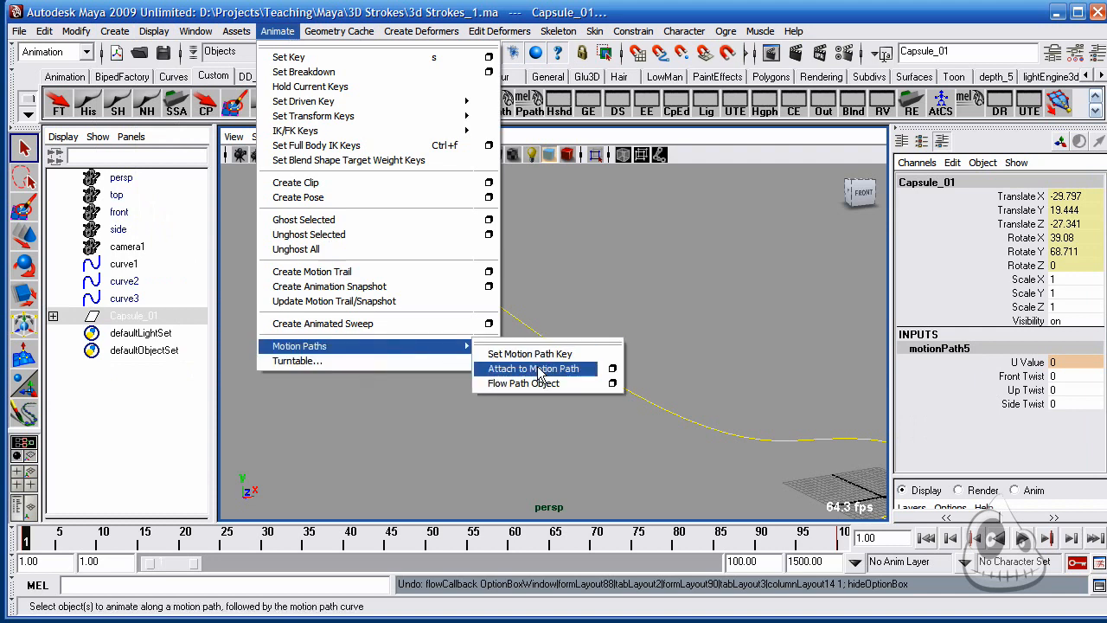
{"action": "left_click", "coordinate": [612, 384]}
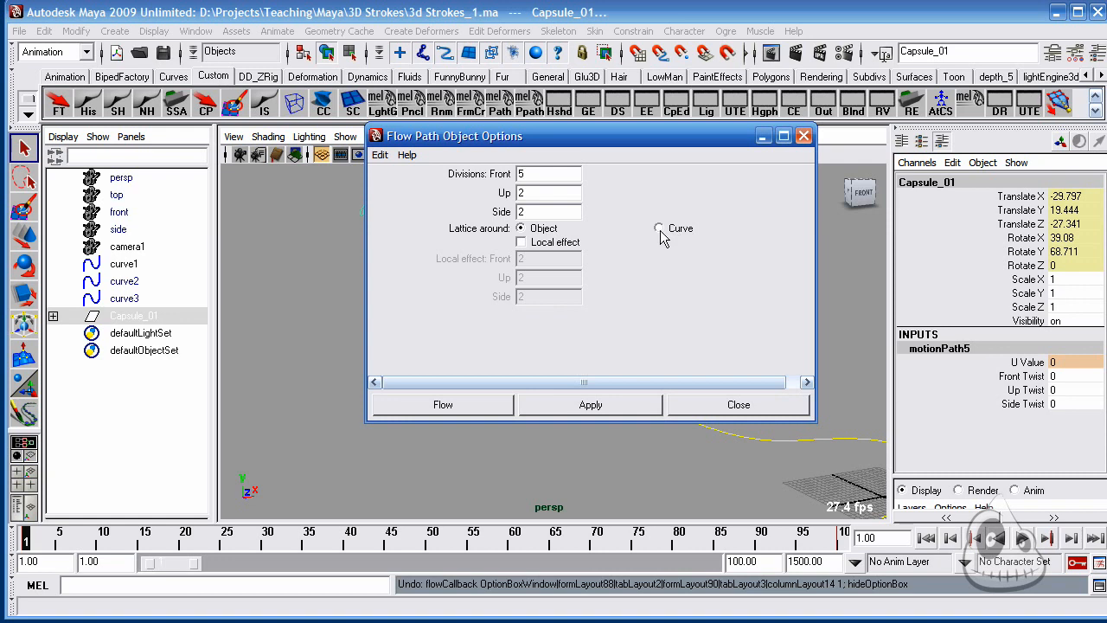
{"action": "left_click", "coordinate": [487, 405]}
- Play the animation from several angles to check how the capsule and its lattice deform along the curve
{"action": "middle_click_drag", "start_coordinate": [504, 332], "coordinate": [462, 319], "text": "alt"}
{"action": "right_click_drag", "start_coordinate": [462, 318], "coordinate": [443, 319], "text": "alt"}
{"action": "middle_click_drag", "start_coordinate": [443, 319], "coordinate": [425, 296], "text": "alt"}
{"action": "left_click_drag", "start_coordinate": [425, 296], "coordinate": [328, 396], "text": "alt"}
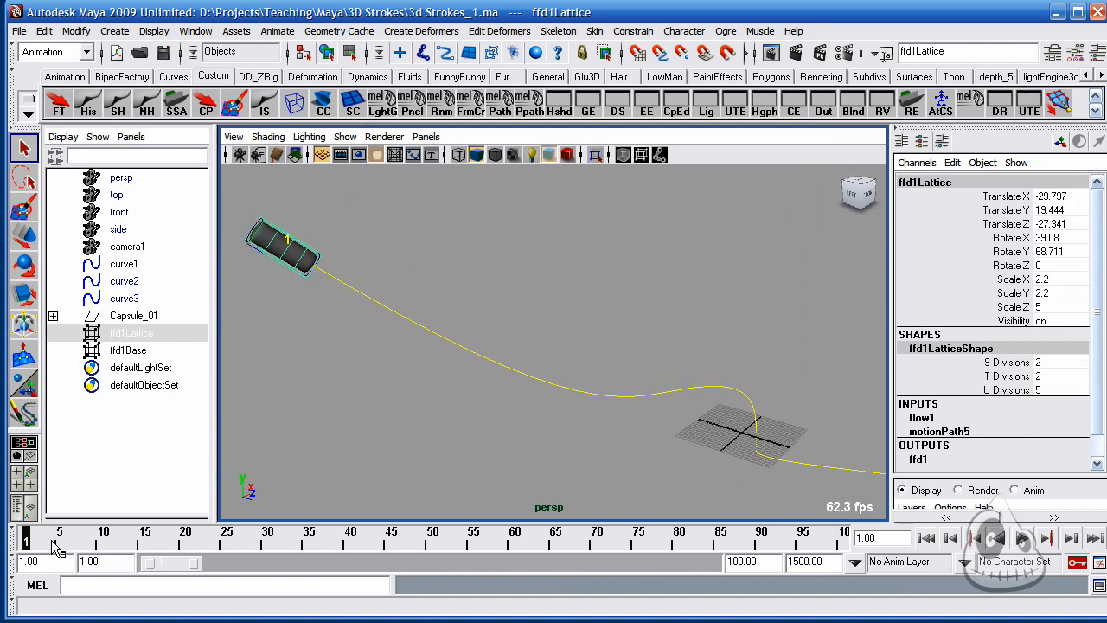
{"action": "key", "text": "alt+v"}
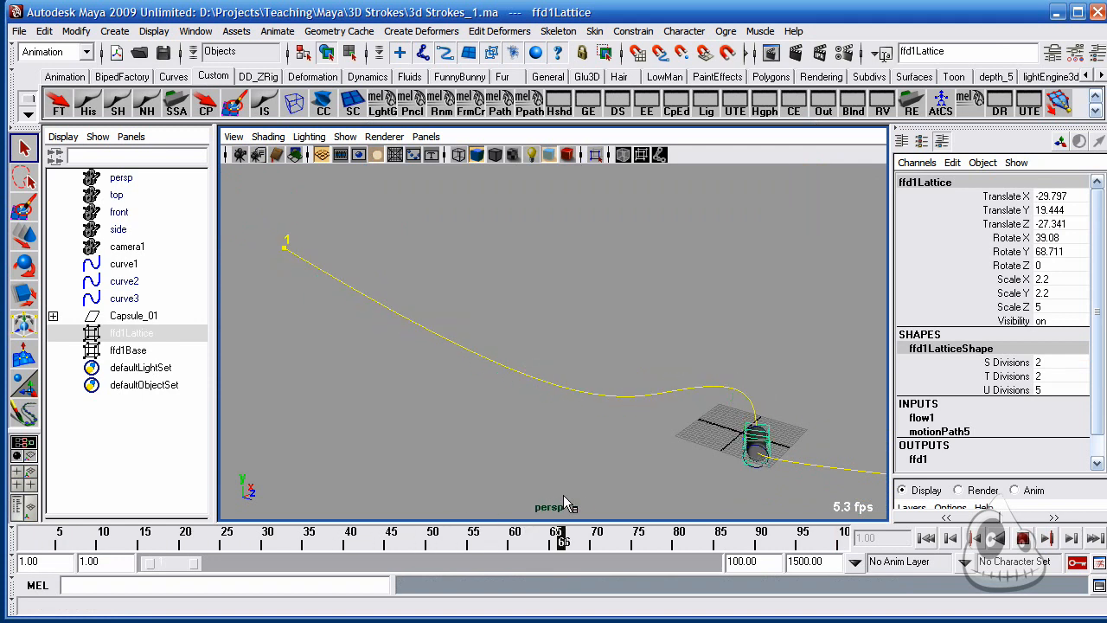
{"action": "key", "text": "alt+v"}
{"action": "middle_click_drag", "start_coordinate": [765, 415], "coordinate": [589, 349], "text": "alt"}
{"action": "left_click_drag", "start_coordinate": [596, 373], "coordinate": [638, 456], "text": "alt"}
{"action": "key", "text": "alt+v"}
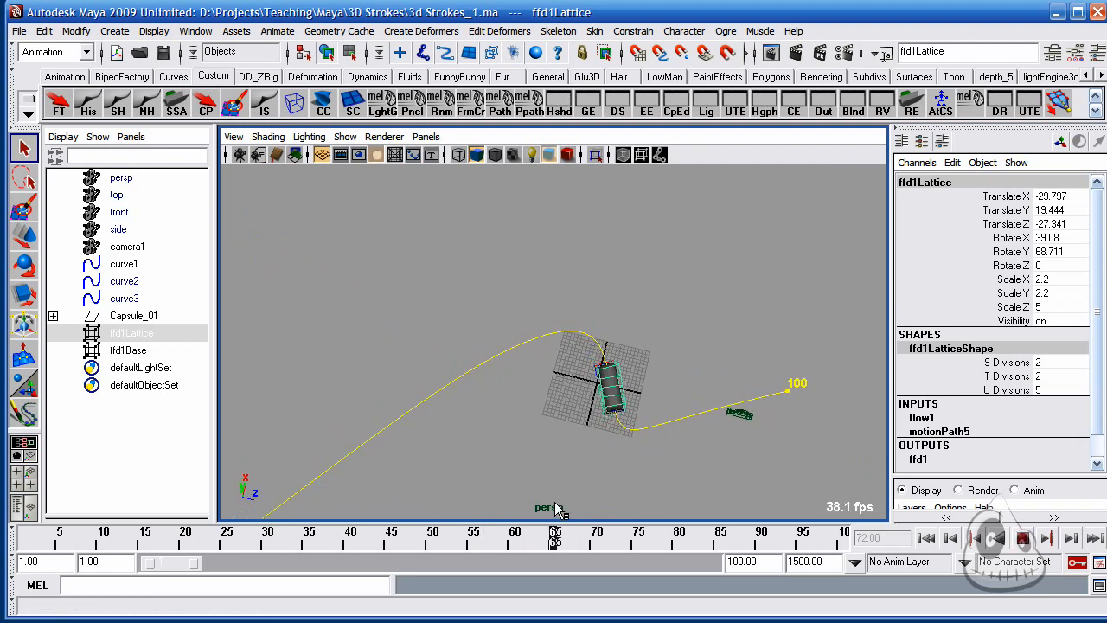
{"action": "key", "text": "alt+v"}
{"action": "middle_click_drag", "start_coordinate": [359, 383], "coordinate": [451, 262], "text": "alt"}
{"action": "mouse_move", "coordinate": [452, 262]}
{"action": "left_mouse_down", "text": "alt"}
{"action": "mouse_move", "coordinate": [425, 254]}
{"action": "mouse_move", "coordinate": [410, 286]}
{"action": "mouse_move", "coordinate": [435, 329]}
{"action": "mouse_move", "coordinate": [480, 325]}
{"action": "mouse_move", "coordinate": [456, 275]}
{"action": "left_mouse_up", "text": "alt"}
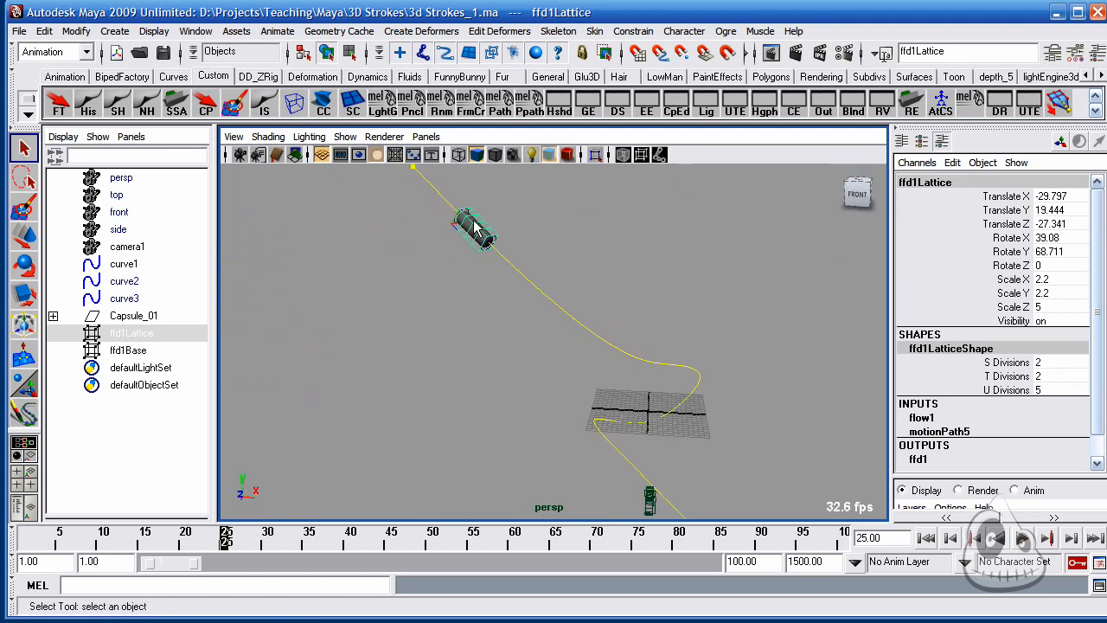
- Return to frame 1 and stretch Capsule_01 along its Z axis to a scale of about 2.951
{"action": "left_click_drag", "start_coordinate": [228, 542], "coordinate": [24, 521]}
{"action": "middle_click_drag", "start_coordinate": [415, 346], "coordinate": [510, 475], "text": "alt"}
{"action": "right_click_drag", "start_coordinate": [509, 475], "coordinate": [552, 324], "text": "alt"}
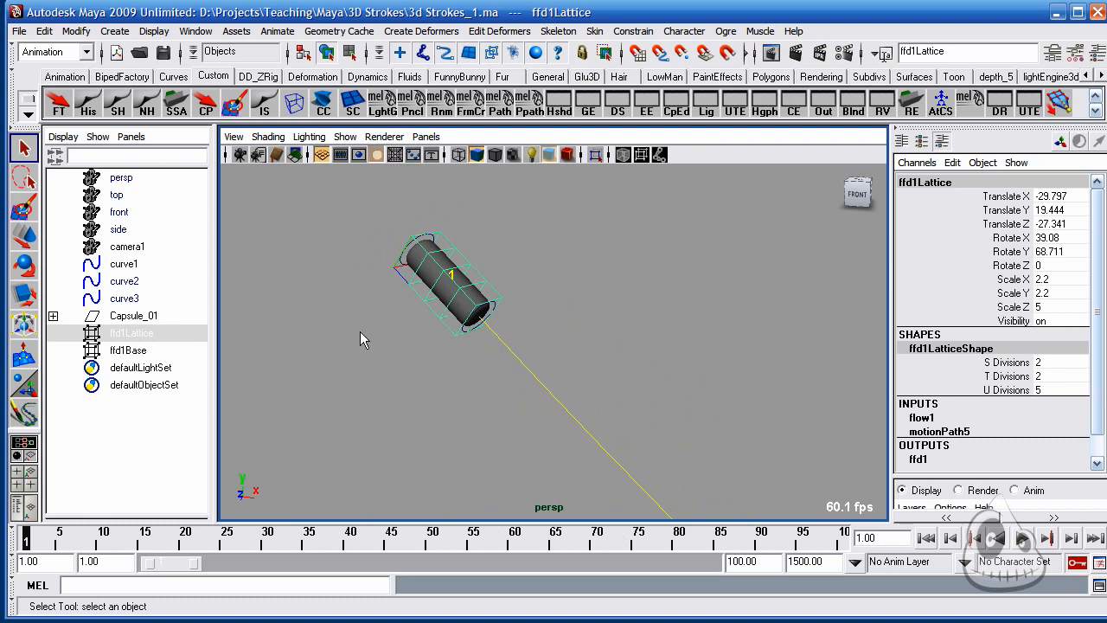
{"action": "left_click", "coordinate": [134, 316]}
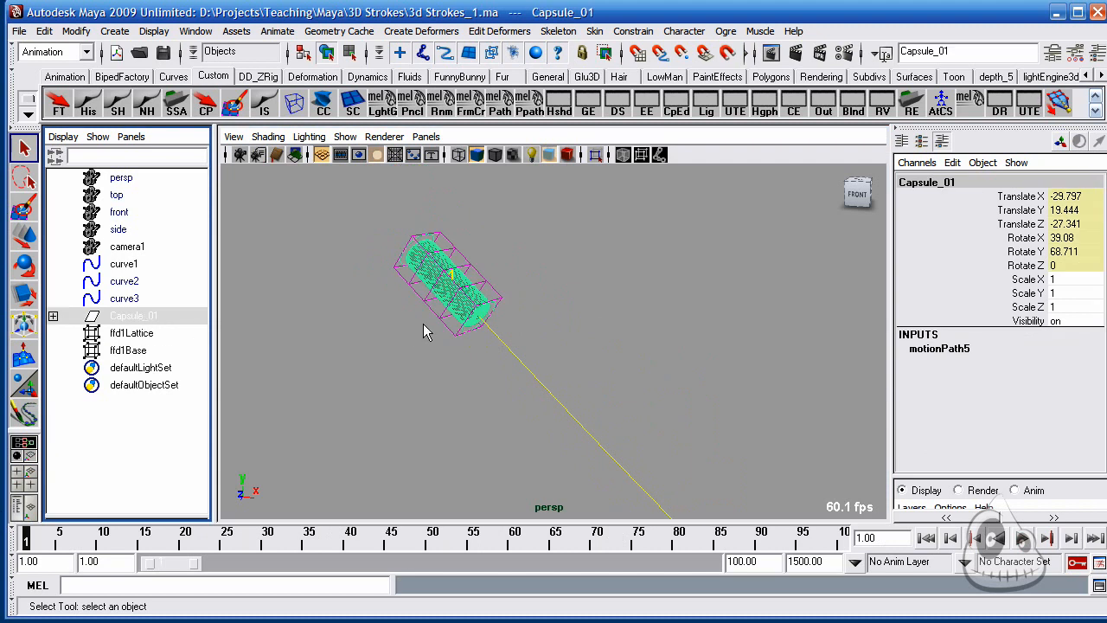
{"action": "key", "text": "r"}
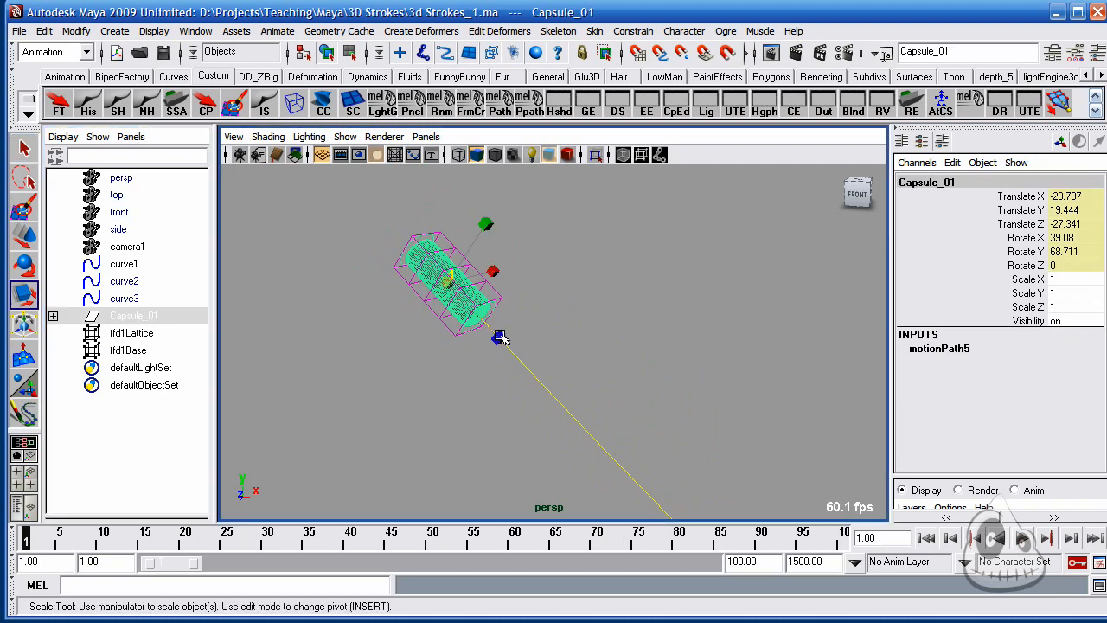
{"action": "left_click_drag", "start_coordinate": [510, 349], "coordinate": [607, 454]}
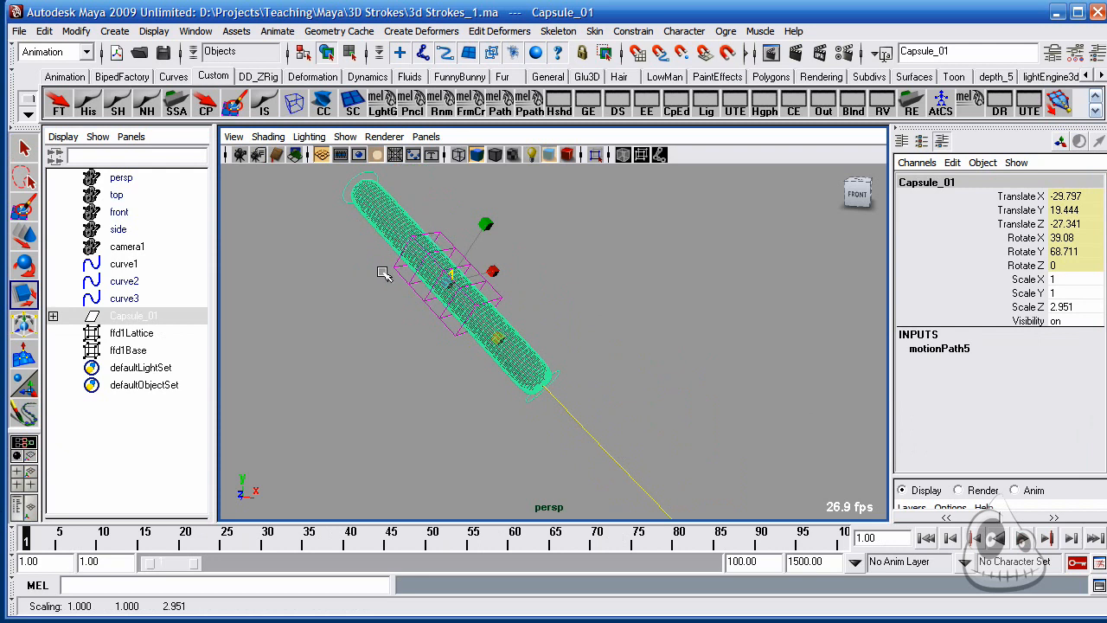
- Undo the capsule's last scaling, and select Capsule_01 together with ffd1Lattice and ffd1Base
{"action": "key", "text": "z"}
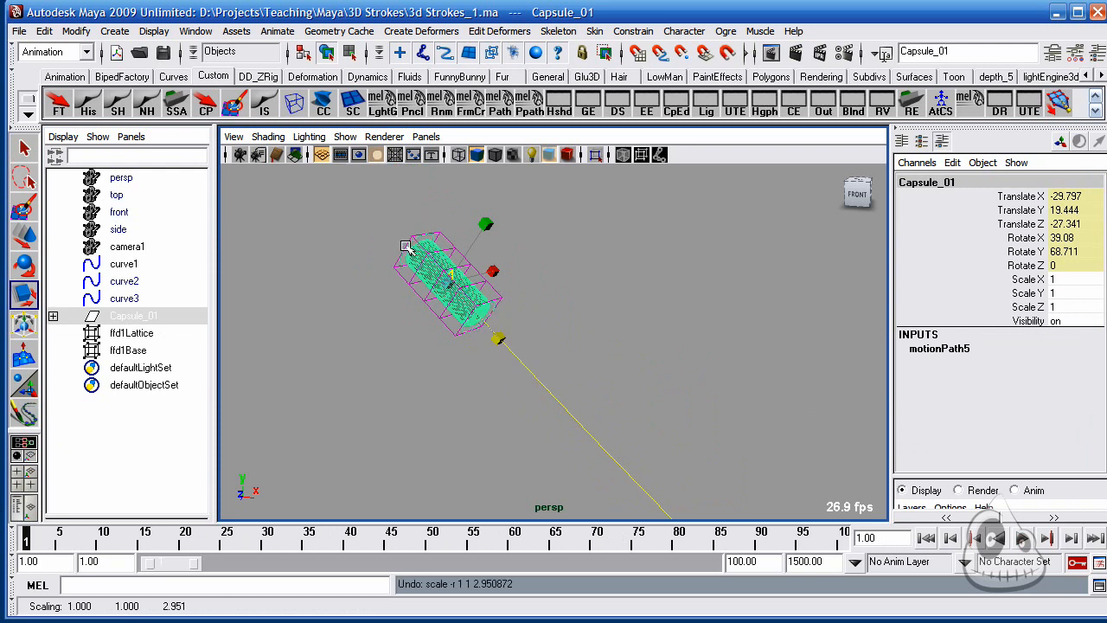
{"action": "left_click", "coordinate": [138, 335]}
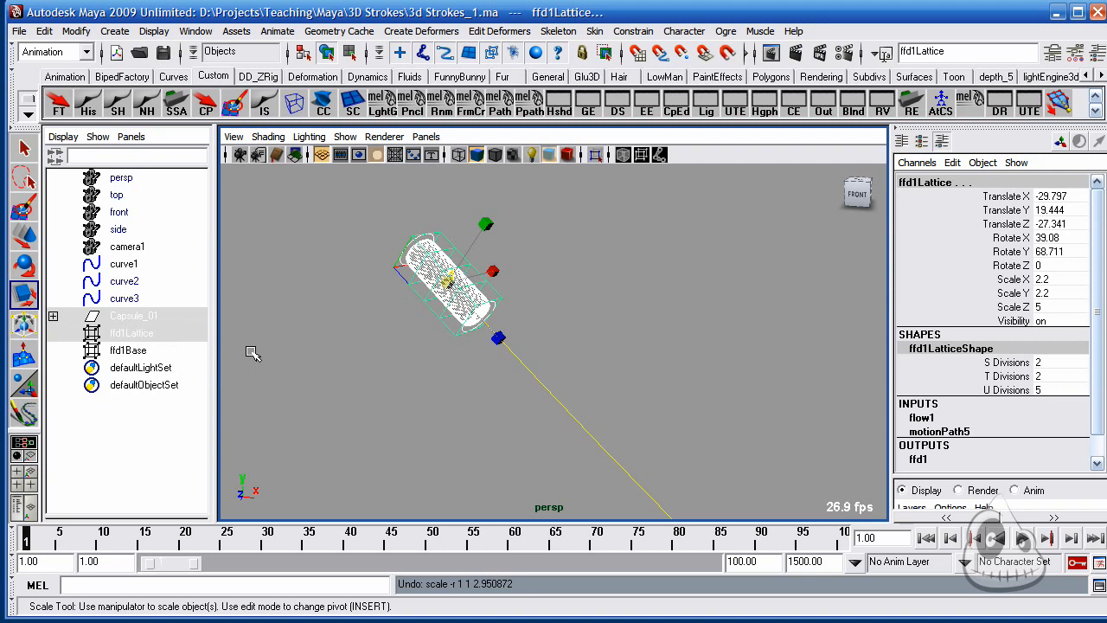
{"action": "left_click", "coordinate": [139, 352], "text": "ctrl"}
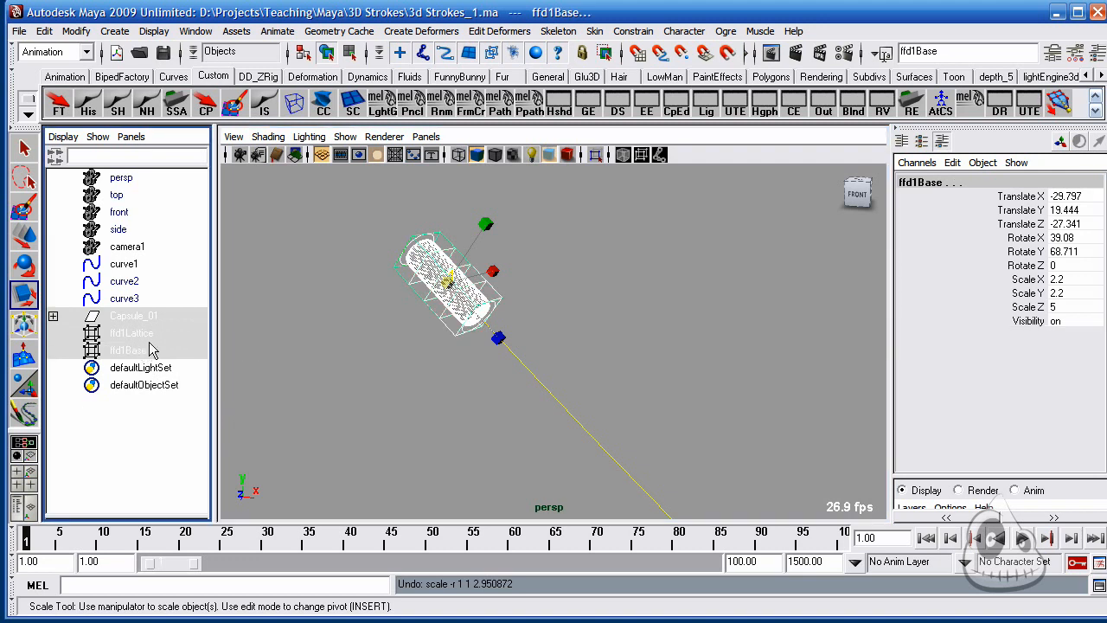
{"action": "left_click", "coordinate": [149, 320]}
{"action": "left_click", "coordinate": [147, 337], "text": "ctrl"}
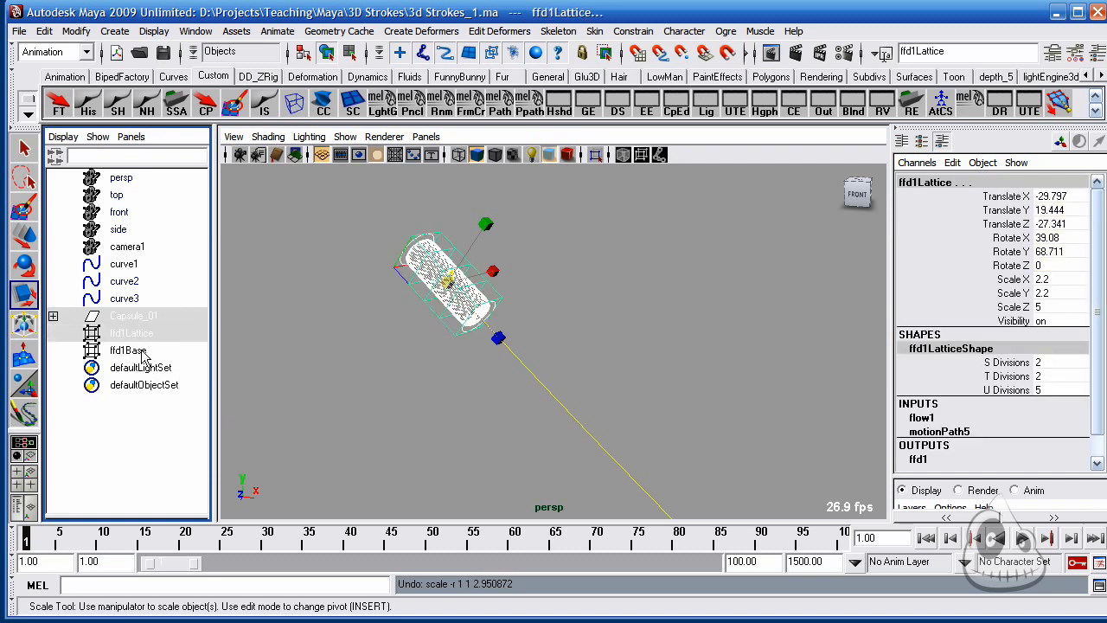
{"action": "left_click", "coordinate": [142, 353], "text": "ctrl"}
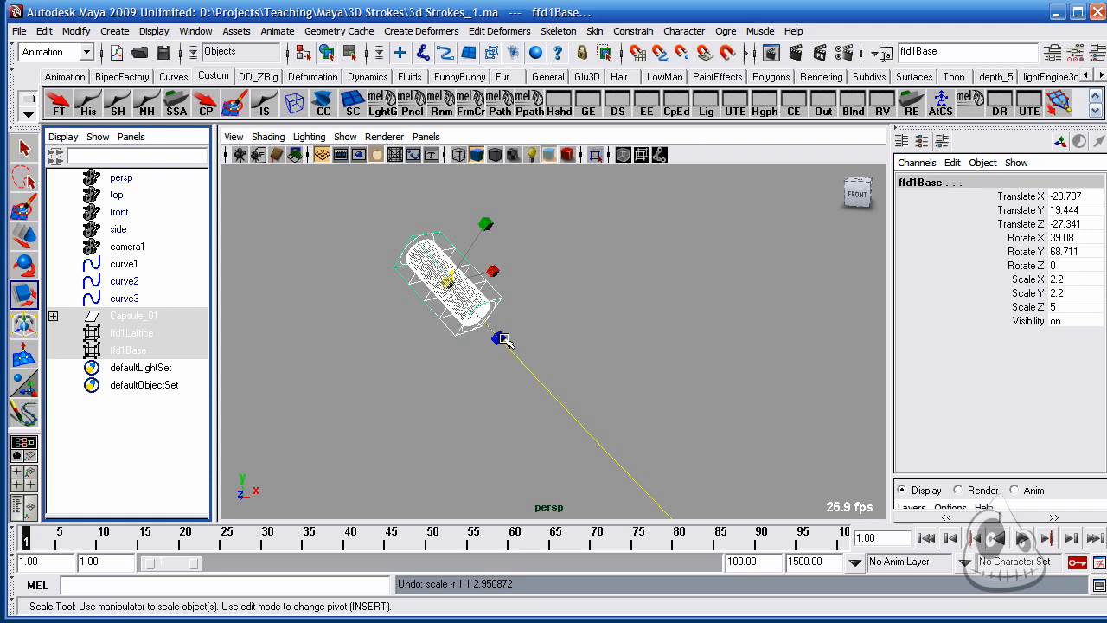
- Stretch the capsule, its lattice and the lattice base together along Z until the base's Scale Z is 48.84
{"action": "left_click_drag", "start_coordinate": [498, 337], "coordinate": [739, 554]}
{"action": "right_click_drag", "start_coordinate": [547, 301], "coordinate": [507, 277], "text": "alt"}
{"action": "middle_click_drag", "start_coordinate": [595, 296], "coordinate": [528, 237], "text": "alt"}
{"action": "right_click_drag", "start_coordinate": [529, 237], "coordinate": [513, 254], "text": "alt"}
{"action": "left_click_drag", "start_coordinate": [500, 333], "coordinate": [548, 346]}
{"action": "right_click_drag", "start_coordinate": [617, 305], "coordinate": [416, 216], "text": "alt"}
{"action": "middle_click_drag", "start_coordinate": [562, 269], "coordinate": [502, 236], "text": "alt"}
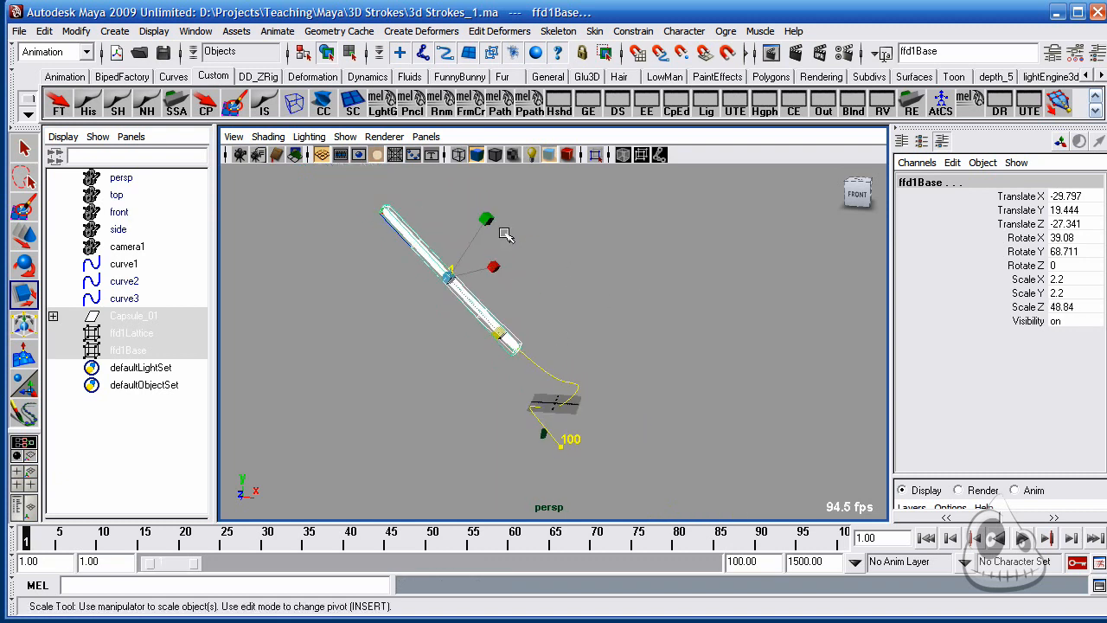
{"action": "right_click_drag", "start_coordinate": [502, 236], "coordinate": [598, 315], "text": "alt"}
{"action": "middle_click_drag", "start_coordinate": [571, 293], "coordinate": [586, 278], "text": "alt"}
{"action": "left_click_drag", "start_coordinate": [586, 281], "coordinate": [653, 328], "text": "alt"}
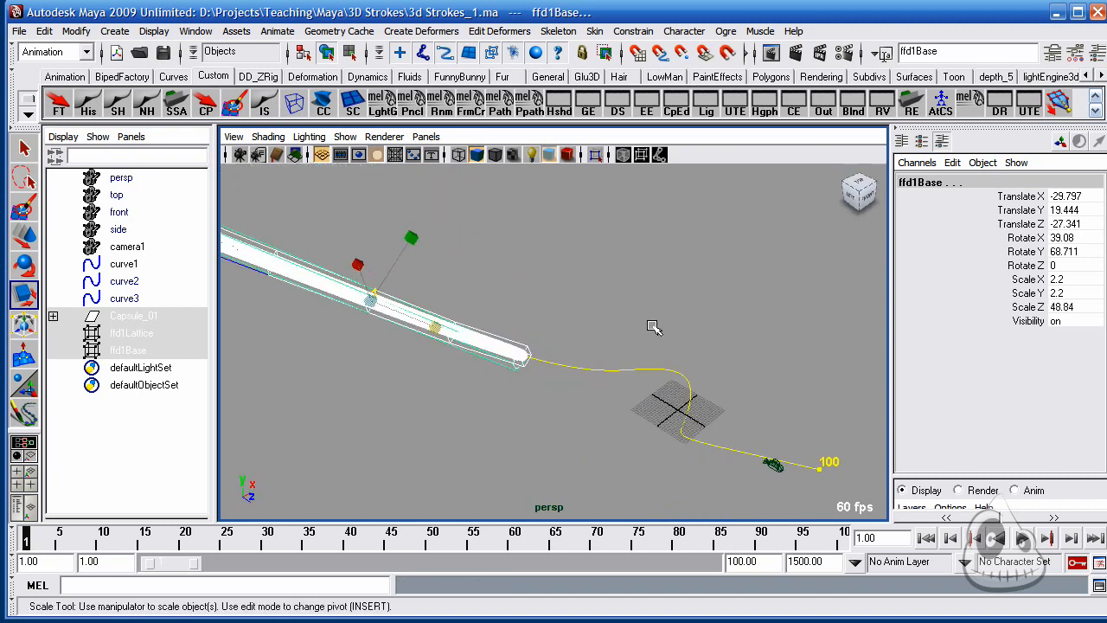
- Turn off selection highlighting in the perspective view so the stretched capsule is shown with plain shading
{"action": "left_click", "coordinate": [309, 136]}
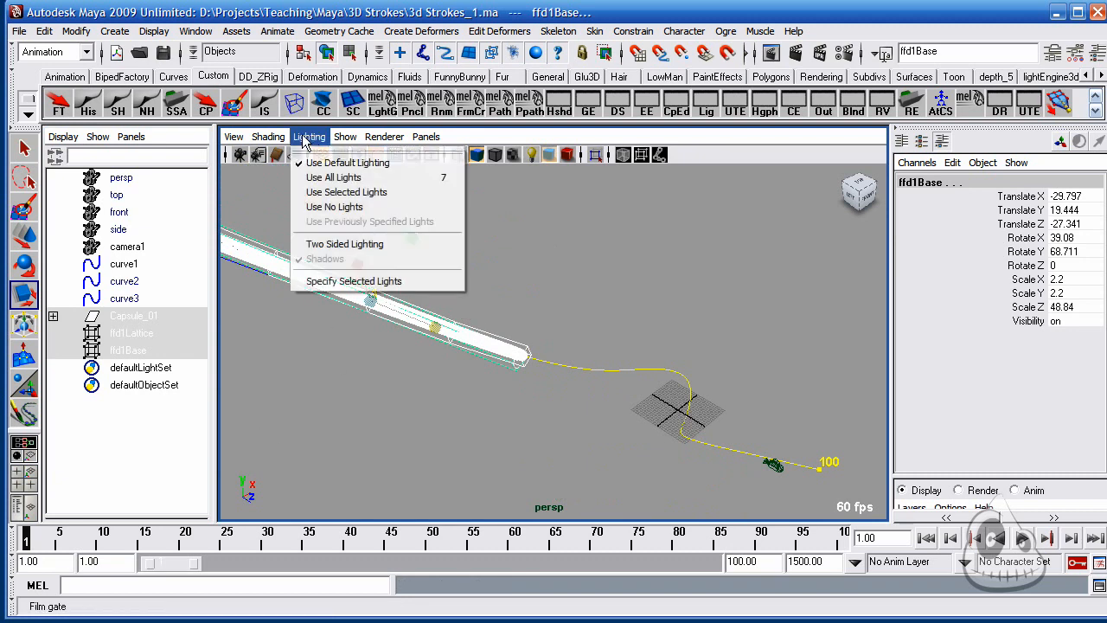
{"action": "mouse_move", "coordinate": [346, 137]}
{"action": "left_click", "coordinate": [410, 620]}
{"action": "right_click_drag", "start_coordinate": [467, 396], "coordinate": [505, 418], "text": "alt"}
{"action": "left_click_drag", "start_coordinate": [504, 418], "coordinate": [458, 367], "text": "alt"}
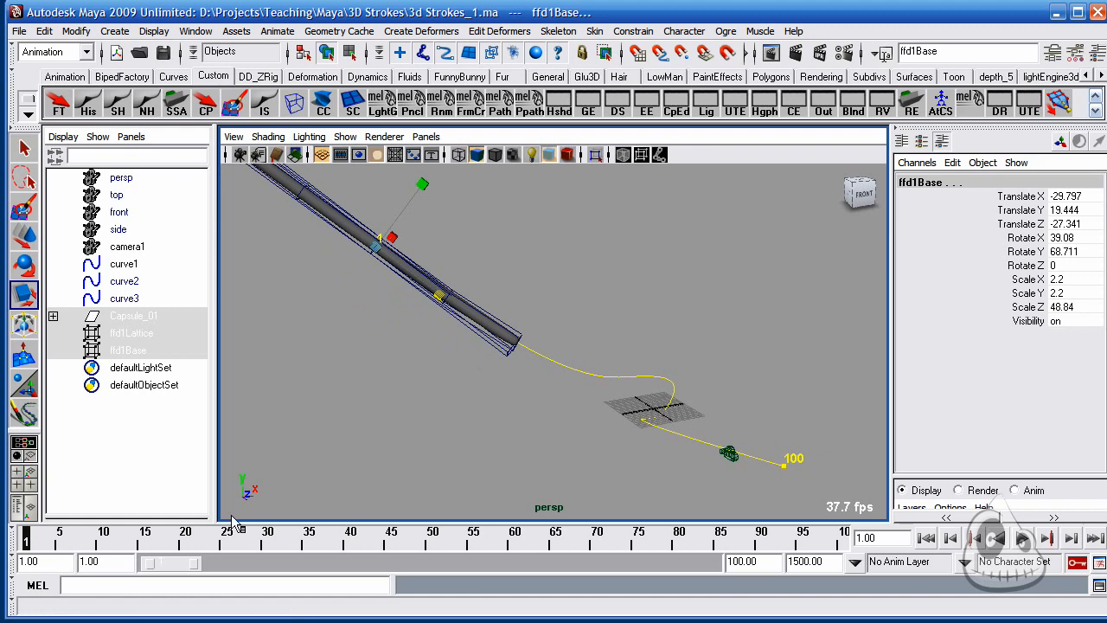
- Scrub the animation to frame 48 and examine how the stretched capsule follows the curve with the coarse lattice
{"action": "left_click_drag", "start_coordinate": [42, 539], "coordinate": [414, 495]}
{"action": "left_click_drag", "start_coordinate": [442, 456], "coordinate": [478, 318], "text": "alt"}
{"action": "right_click_drag", "start_coordinate": [479, 318], "coordinate": [574, 341], "text": "alt"}
{"action": "middle_click_drag", "start_coordinate": [574, 341], "coordinate": [517, 383], "text": "alt"}
{"action": "left_click_drag", "start_coordinate": [517, 384], "coordinate": [506, 355], "text": "alt"}
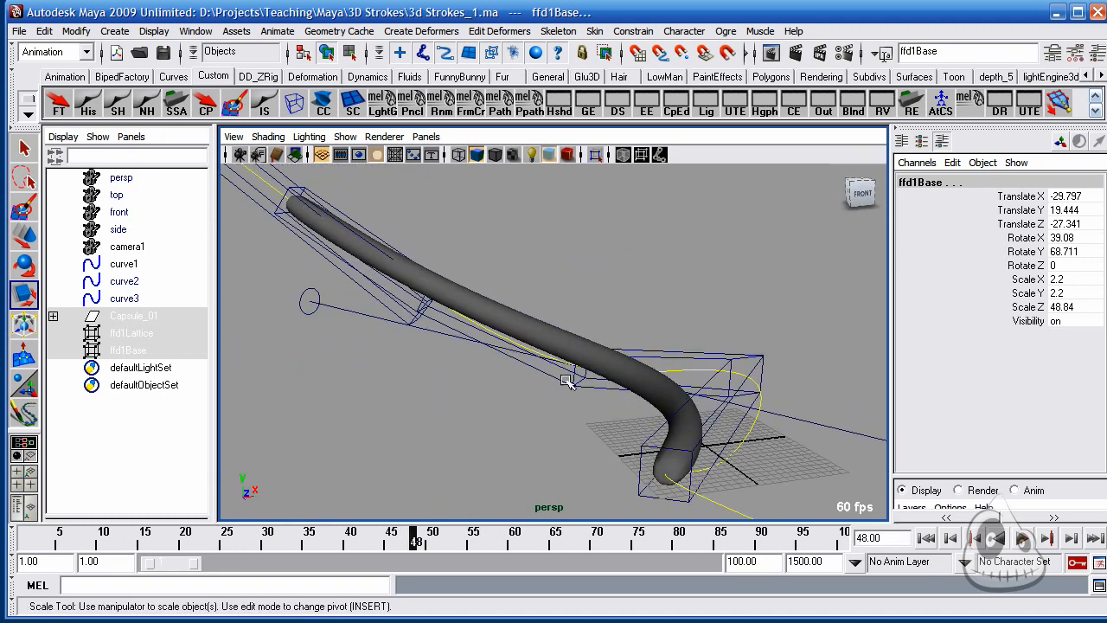
- Select ffd1Lattice and set its U Divisions to 90
{"action": "left_click", "coordinate": [570, 382]}
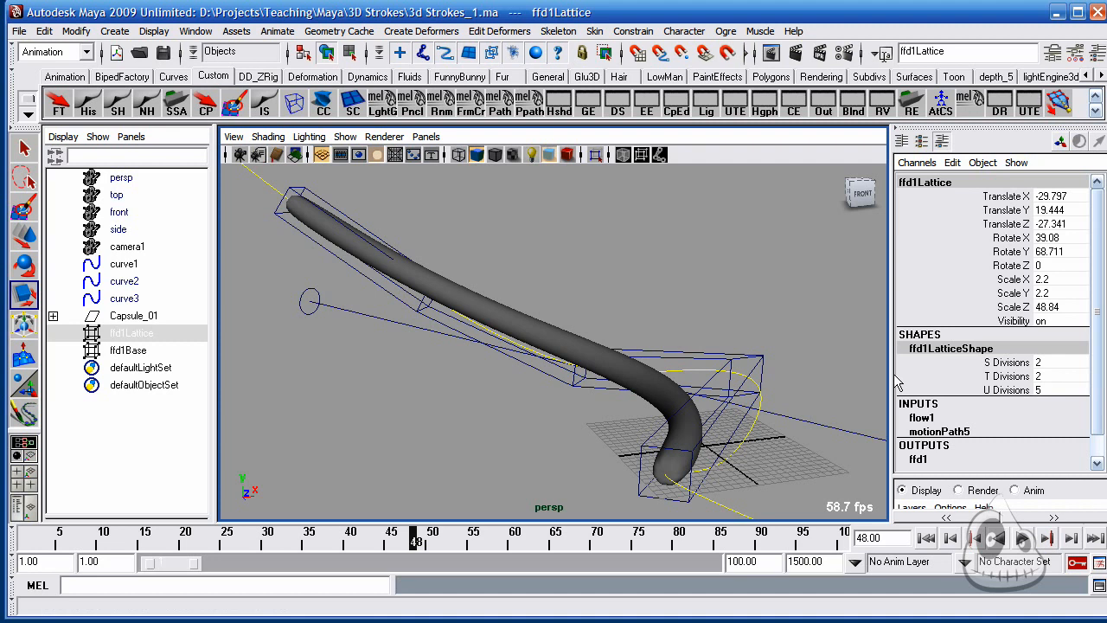
{"action": "left_click", "coordinate": [1014, 364]}
{"action": "left_click", "coordinate": [1001, 390]}
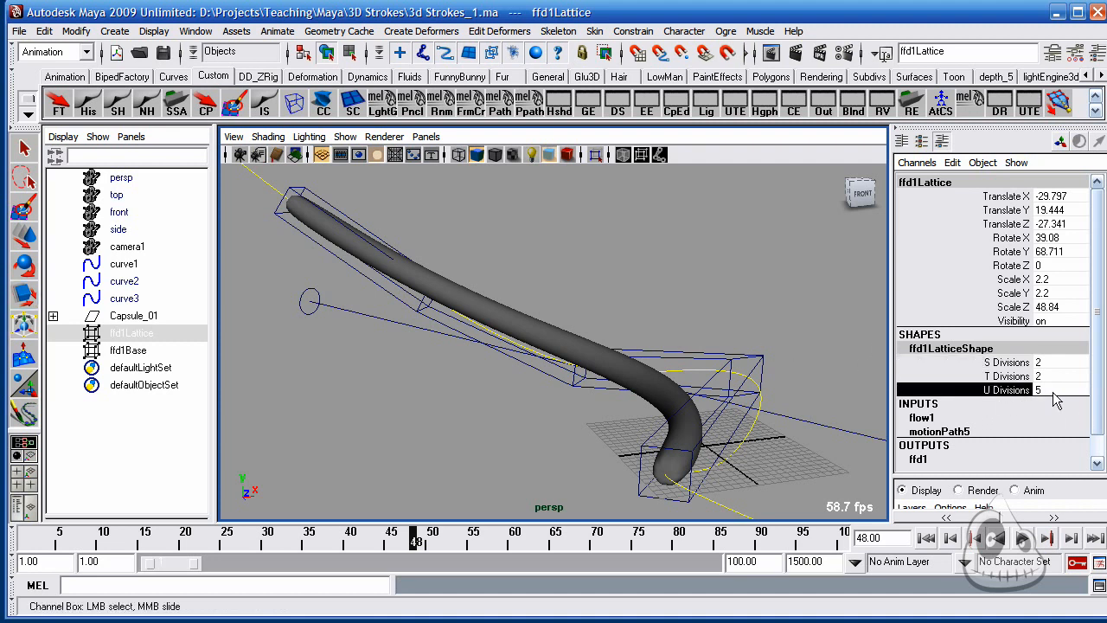
{"action": "middle_click_drag", "start_coordinate": [562, 346], "coordinate": [920, 382]}
{"action": "middle_click_drag", "start_coordinate": [669, 353], "coordinate": [755, 353]}
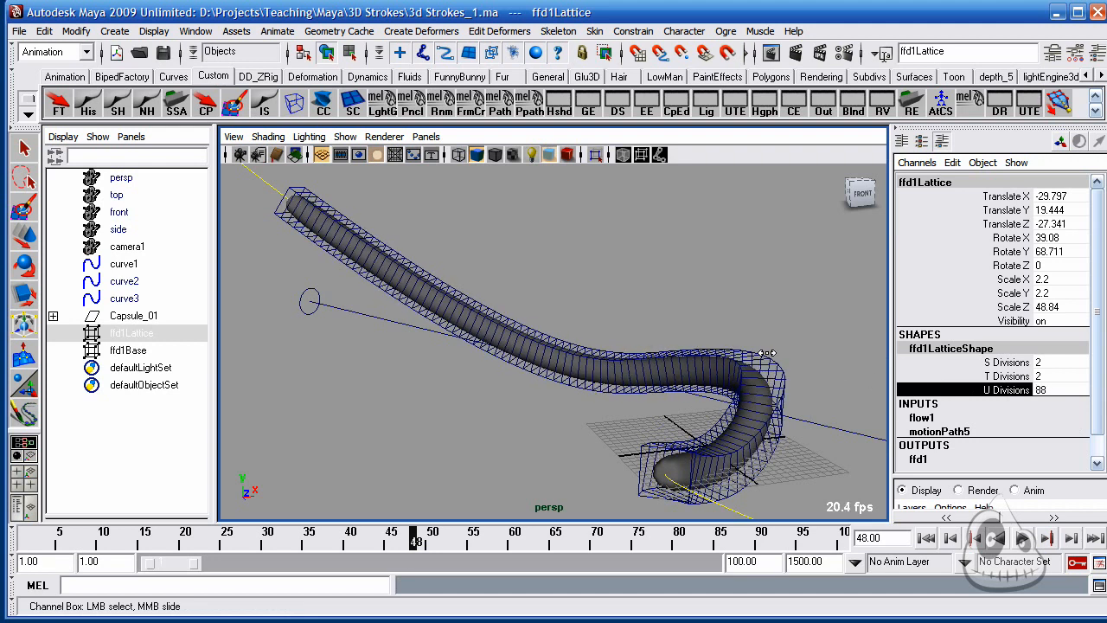
{"action": "double_click", "coordinate": [1057, 391]}
{"action": "key", "text": "Return"}
- Scrub the animation to frame 44 to check how the capsule deforms with the denser lattice
{"action": "right_click_drag", "start_coordinate": [692, 323], "coordinate": [586, 322], "text": "alt"}
{"action": "left_click_drag", "start_coordinate": [586, 323], "coordinate": [546, 362], "text": "alt"}
{"action": "left_click_drag", "start_coordinate": [49, 540], "coordinate": [373, 465]}
- Expand the Capsule_01 hierarchy to list its children, clear the selection and move the animation to frame 48
{"action": "left_click", "coordinate": [54, 316]}
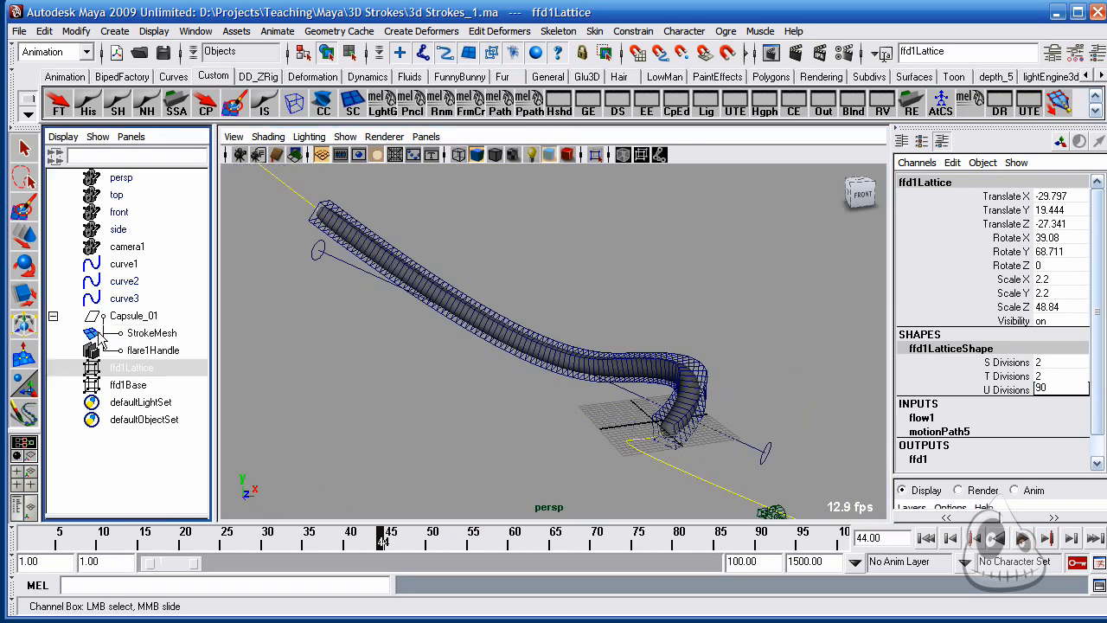
{"action": "left_click", "coordinate": [145, 350]}
{"action": "key", "text": "r"}
{"action": "left_click", "coordinate": [301, 422]}
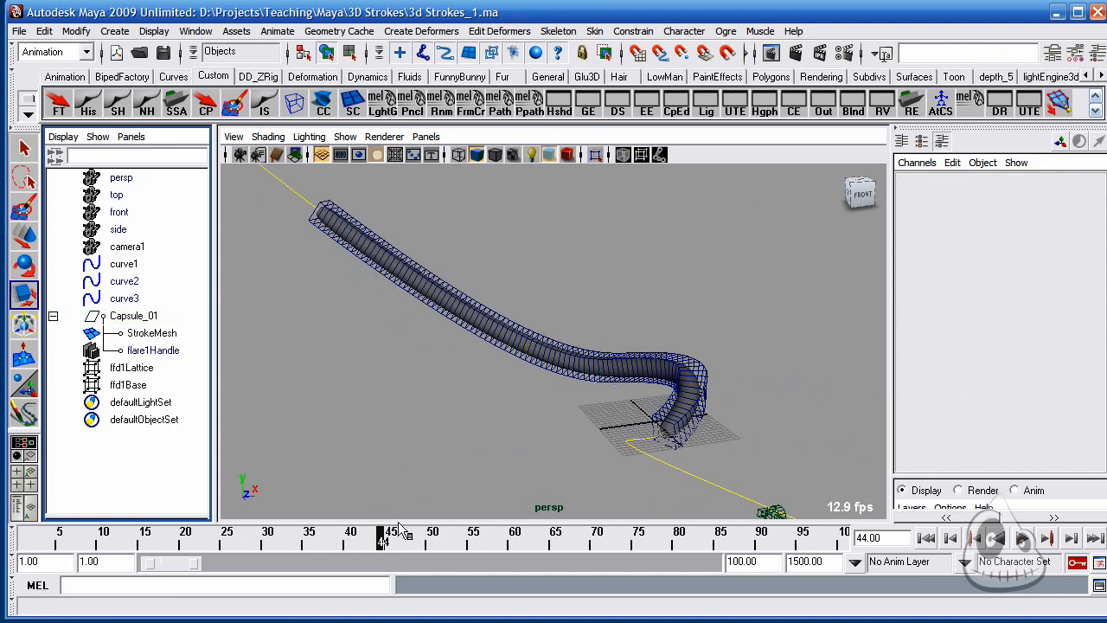
{"action": "mouse_move", "coordinate": [385, 540]}
{"action": "left_mouse_down"}
{"action": "mouse_move", "coordinate": [185, 541]}
{"action": "mouse_move", "coordinate": [588, 522]}
{"action": "mouse_move", "coordinate": [416, 464]}
{"action": "left_mouse_up"}
{"action": "right_click_drag", "start_coordinate": [510, 364], "coordinate": [626, 346], "text": "alt"}
{"action": "middle_click_drag", "start_coordinate": [625, 346], "coordinate": [610, 251], "text": "alt"}
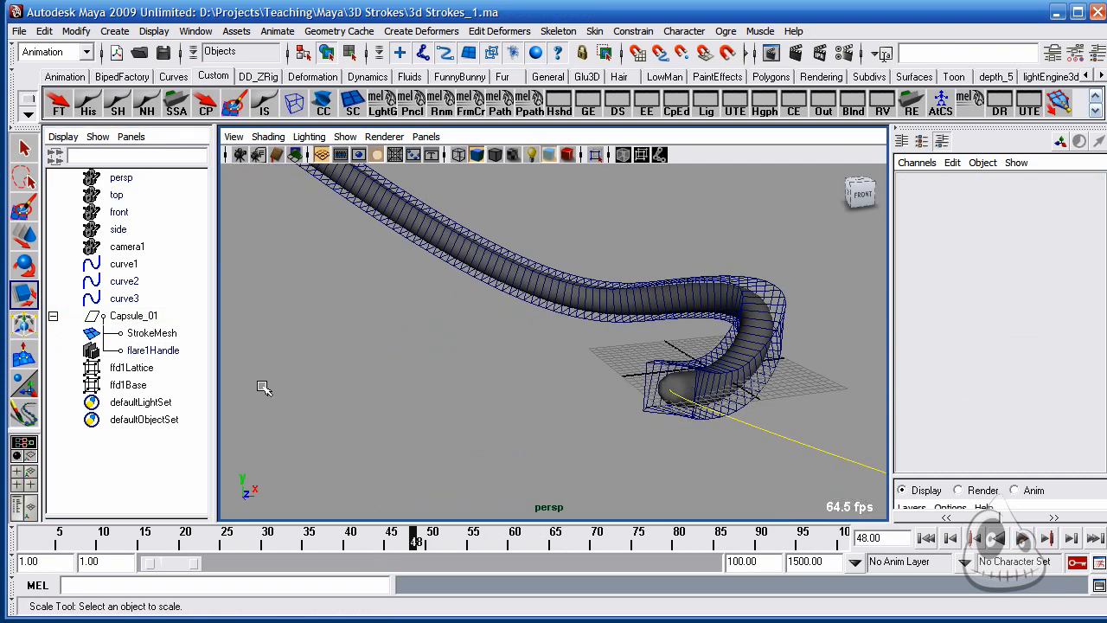
- Select StrokeMesh and set the Radius of its polyCylinder6 input to 0.2
{"action": "left_click", "coordinate": [161, 336]}
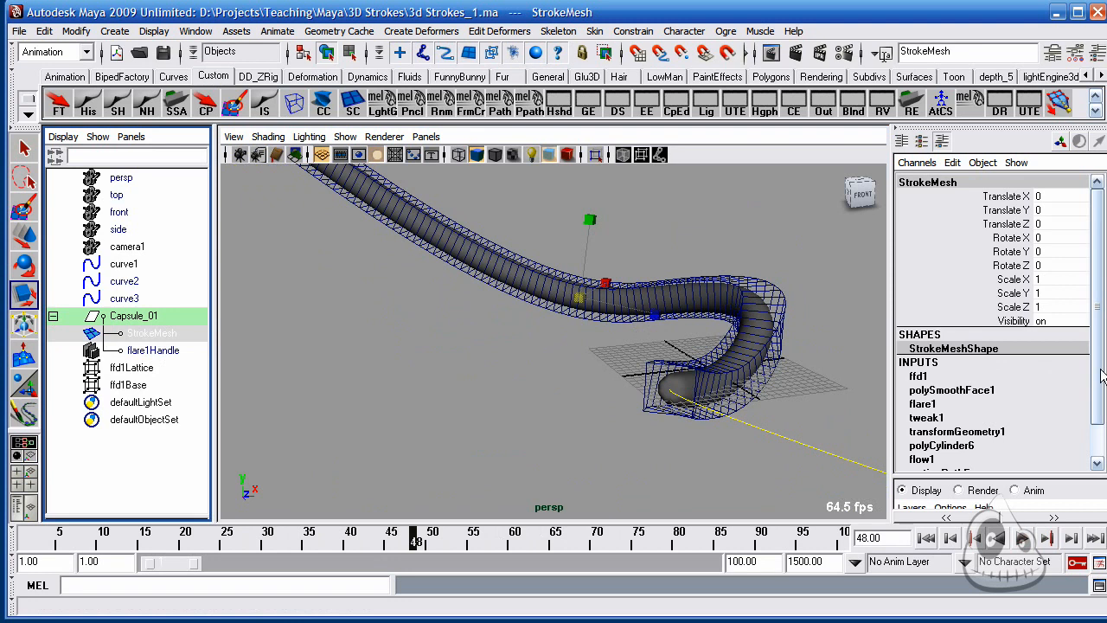
{"action": "scroll", "coordinate": [1095, 422], "scroll_direction": "down", "scroll_amount": 2}
{"action": "left_click", "coordinate": [972, 410]}
{"action": "scroll", "coordinate": [1092, 388], "scroll_direction": "down", "scroll_amount": 2}
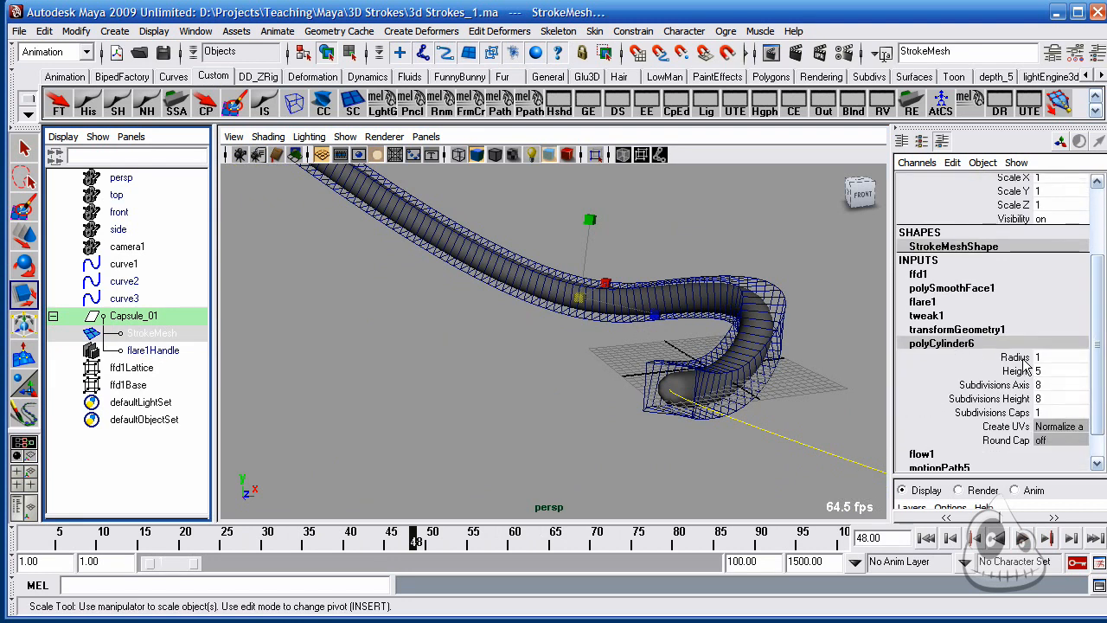
{"action": "left_click", "coordinate": [1019, 359]}
{"action": "middle_click_drag", "start_coordinate": [812, 337], "coordinate": [781, 326]}
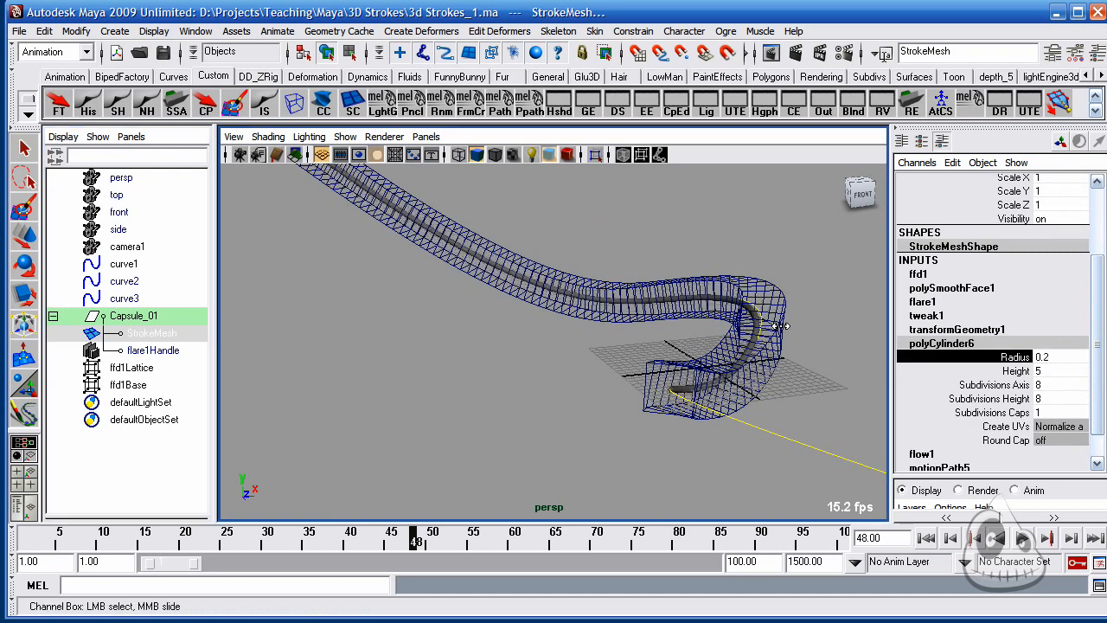
- Scrub the animation to frame 34 and hide deformers in the perspective view
{"action": "left_click_drag", "start_coordinate": [574, 383], "coordinate": [770, 383], "text": "alt"}
{"action": "mouse_move", "coordinate": [56, 540]}
{"action": "left_mouse_down"}
{"action": "mouse_move", "coordinate": [548, 541]}
{"action": "mouse_move", "coordinate": [681, 517]}
{"action": "mouse_move", "coordinate": [421, 500]}
{"action": "mouse_move", "coordinate": [282, 466]}
{"action": "left_mouse_up"}
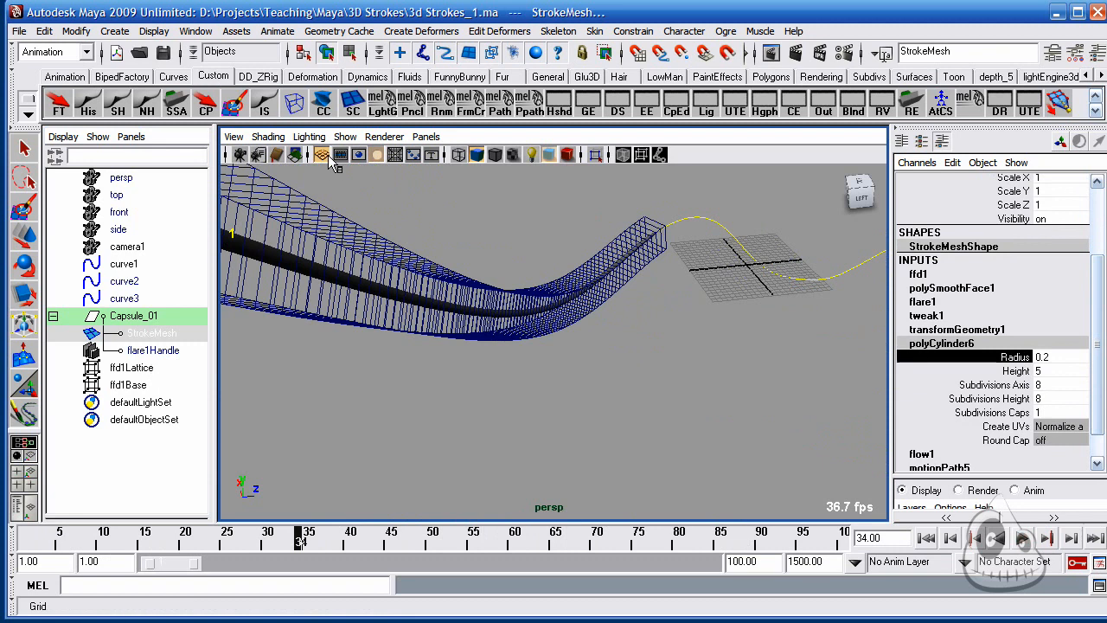
{"action": "left_click", "coordinate": [345, 137]}
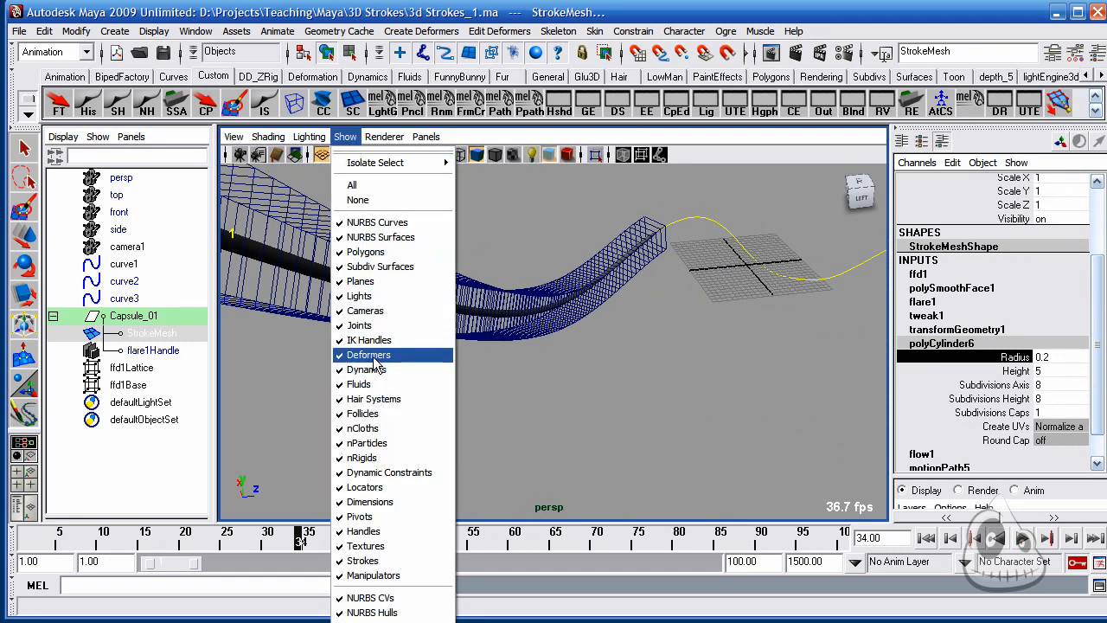
{"action": "left_click", "coordinate": [372, 356]}
- Scrub the animation to frame 52 and examine the thin stroke along the curve without the lattice display
{"action": "right_click_drag", "start_coordinate": [635, 377], "coordinate": [594, 345], "text": "alt"}
{"action": "left_click_drag", "start_coordinate": [594, 345], "coordinate": [439, 332], "text": "alt"}
{"action": "mouse_move", "coordinate": [20, 543]}
{"action": "left_mouse_down"}
{"action": "mouse_move", "coordinate": [692, 536]}
{"action": "mouse_move", "coordinate": [282, 510]}
{"action": "mouse_move", "coordinate": [762, 510]}
{"action": "mouse_move", "coordinate": [54, 490]}
{"action": "mouse_move", "coordinate": [16, 506]}
{"action": "mouse_move", "coordinate": [449, 494]}
{"action": "left_mouse_up"}
{"action": "right_click_drag", "start_coordinate": [500, 472], "coordinate": [576, 422], "text": "alt"}
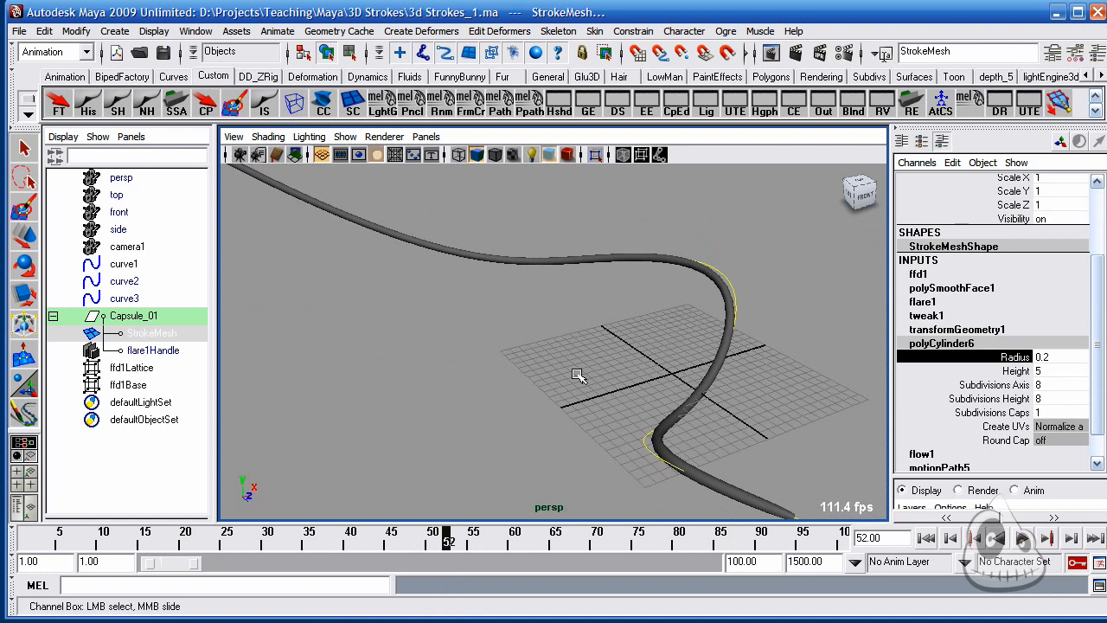
{"action": "right_click_drag", "start_coordinate": [553, 338], "coordinate": [364, 234], "text": "alt"}
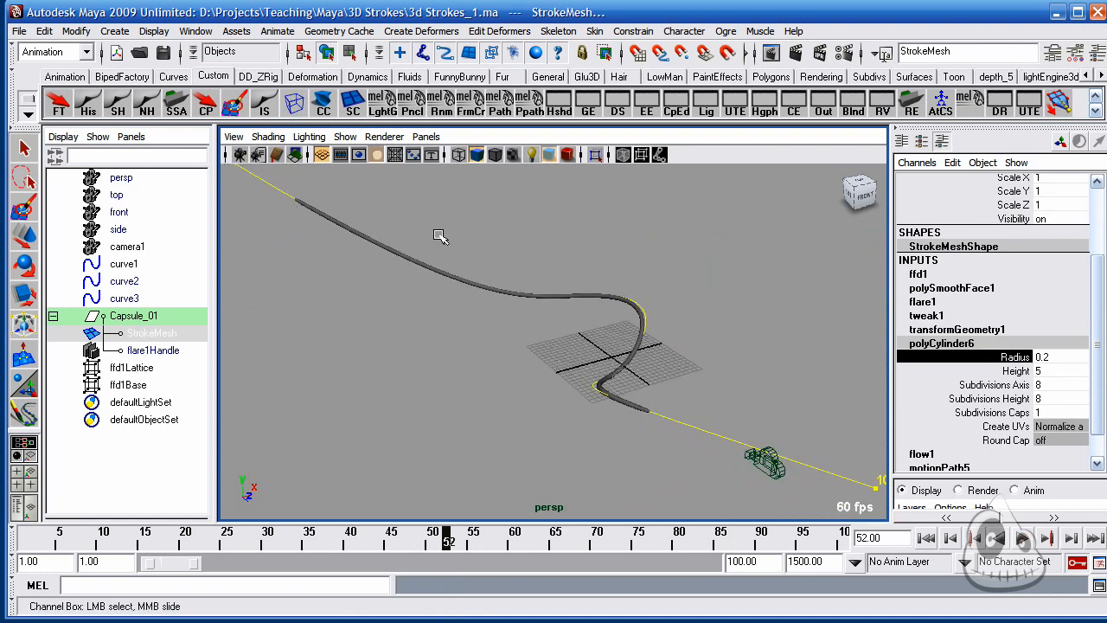
- Select flare1Handle and set the flare1 deformer's Curve to 3 so the stroke bulges at its middle
{"action": "left_click", "coordinate": [153, 350]}
{"action": "key", "text": "r"}
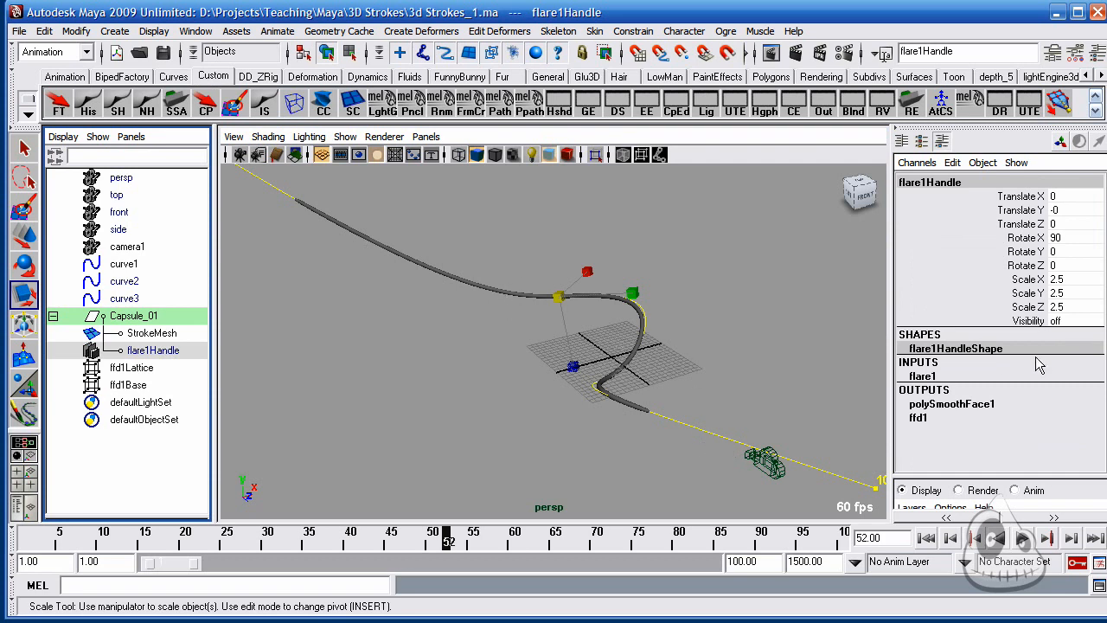
{"action": "left_click", "coordinate": [922, 376]}
{"action": "scroll", "coordinate": [1002, 399], "scroll_direction": "down", "scroll_amount": 2}
{"action": "left_click", "coordinate": [1029, 401]}
{"action": "middle_click_drag", "start_coordinate": [680, 282], "coordinate": [705, 277]}
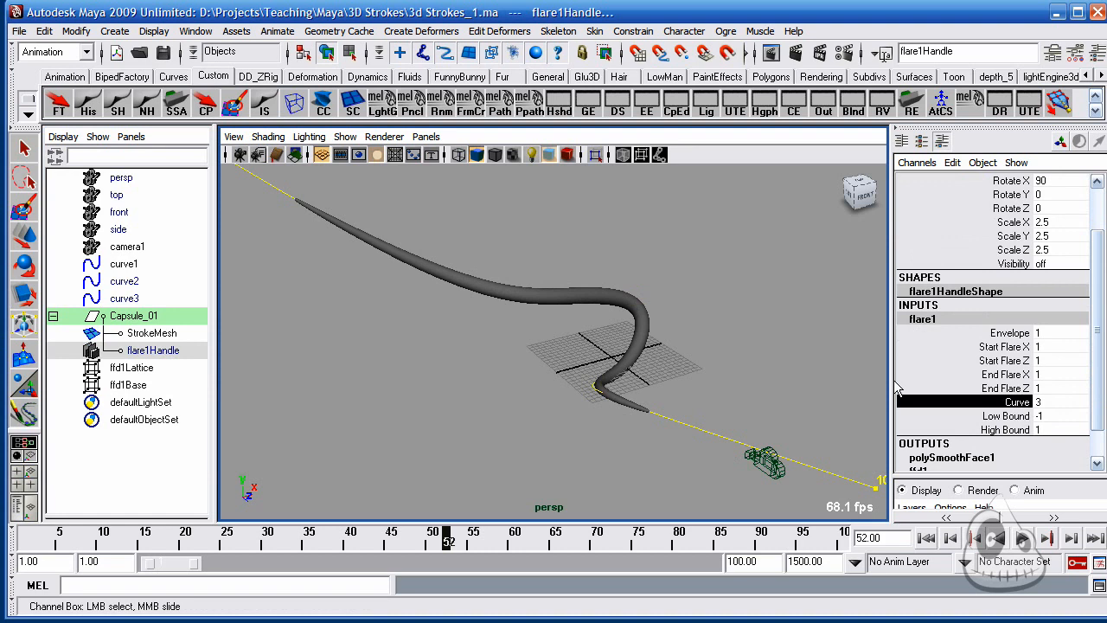
{"action": "left_click_drag", "start_coordinate": [628, 348], "coordinate": [729, 367], "text": "alt"}
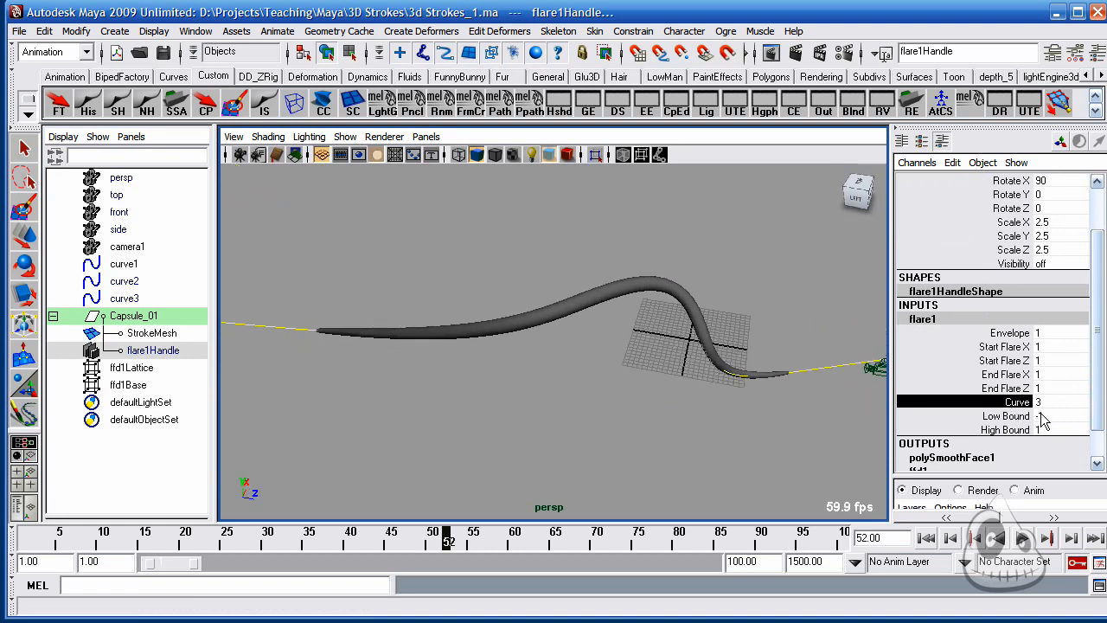
- Set the flare1 deformer's Low Bound to 0 and its High Bound to 1.9
{"action": "left_click", "coordinate": [1021, 416]}
{"action": "mouse_move", "coordinate": [725, 310]}
{"action": "middle_mouse_down"}
{"action": "mouse_move", "coordinate": [689, 306]}
{"action": "mouse_move", "coordinate": [732, 303]}
{"action": "middle_mouse_up"}
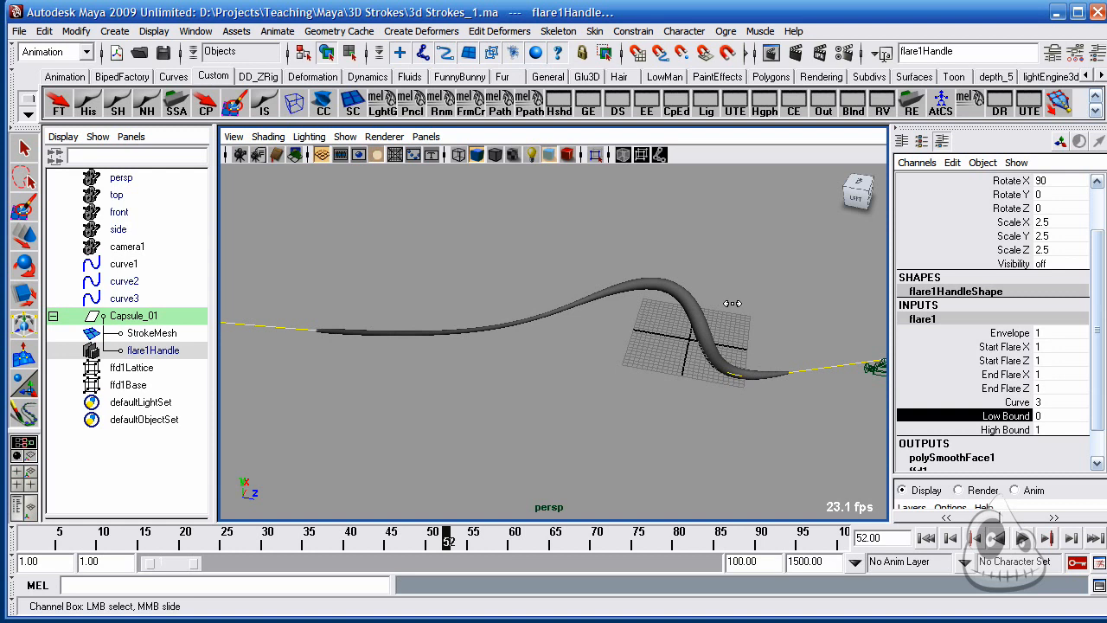
{"action": "left_click_drag", "start_coordinate": [710, 309], "coordinate": [658, 260], "text": "alt"}
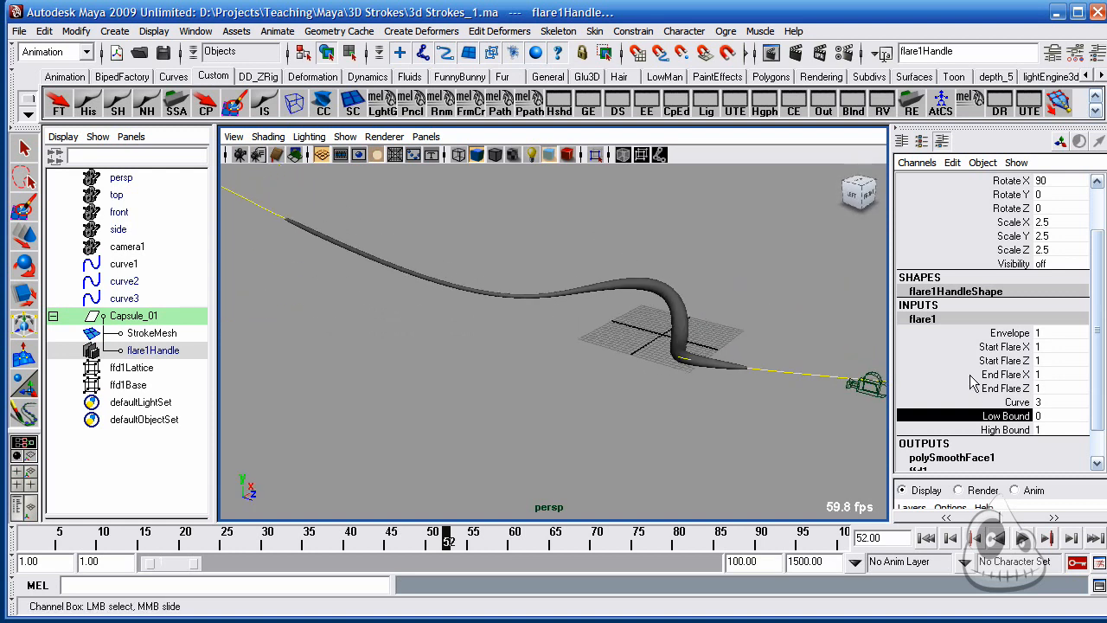
{"action": "left_click", "coordinate": [1026, 430]}
{"action": "middle_click_drag", "start_coordinate": [780, 317], "coordinate": [887, 352]}
{"action": "left_click_drag", "start_coordinate": [784, 334], "coordinate": [815, 372], "text": "alt"}
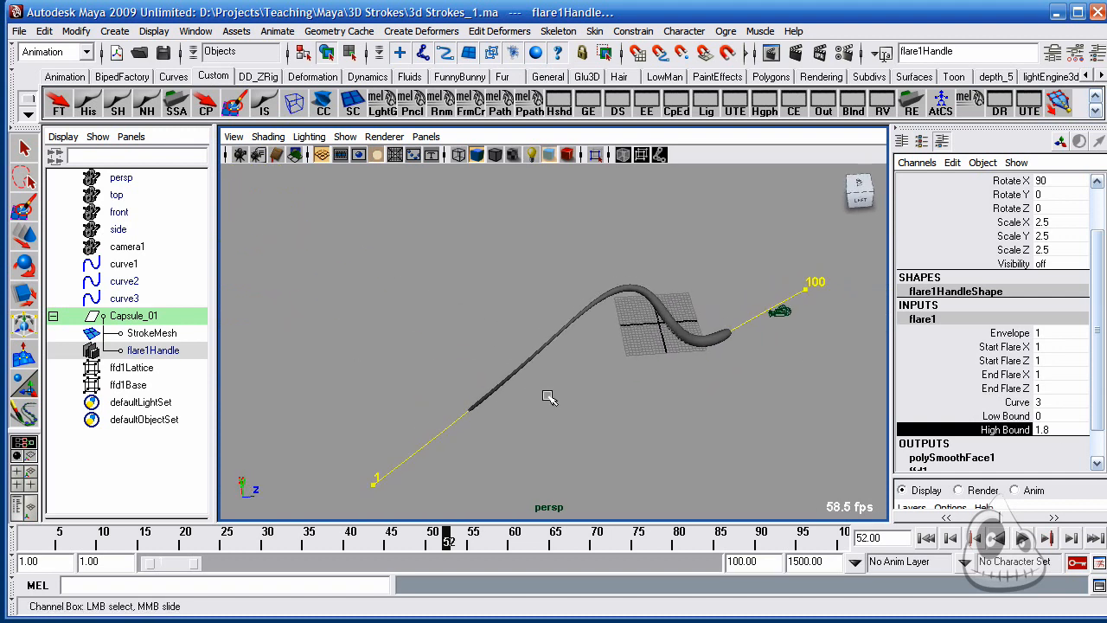
{"action": "mouse_move", "coordinate": [793, 394]}
{"action": "left_mouse_down", "text": "alt"}
{"action": "mouse_move", "coordinate": [715, 353]}
{"action": "mouse_move", "coordinate": [711, 316]}
{"action": "left_mouse_up", "text": "alt"}
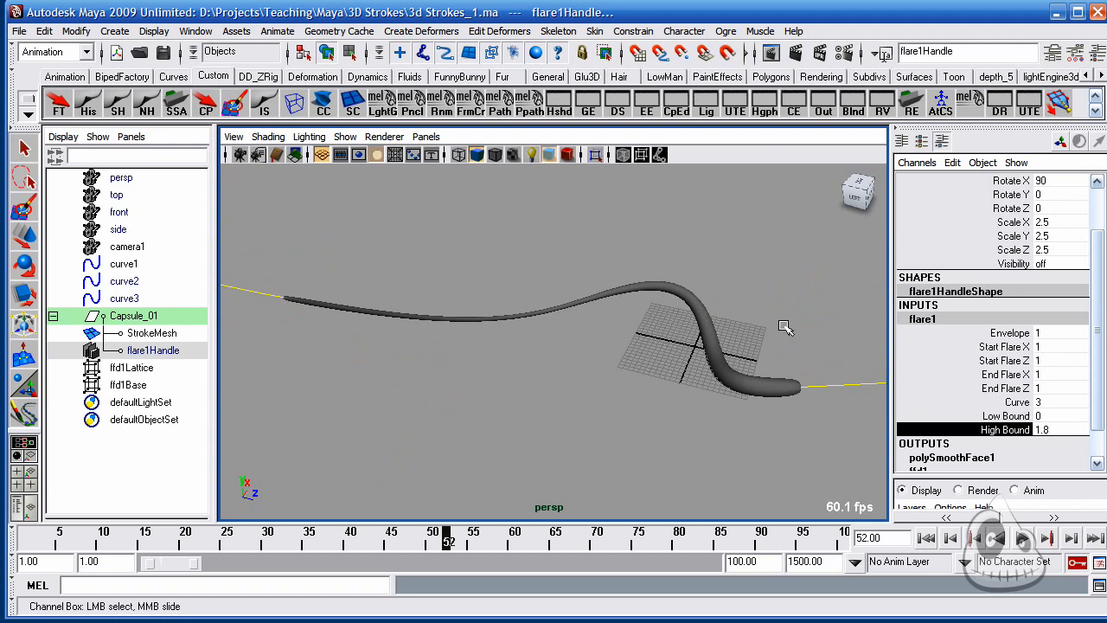
{"action": "mouse_move", "coordinate": [762, 360]}
{"action": "middle_mouse_down"}
{"action": "mouse_move", "coordinate": [740, 356]}
{"action": "mouse_move", "coordinate": [762, 355]}
{"action": "middle_mouse_up"}
- Set both Start Flare X and Start Flare Z of flare1 to 0.1 to thin the stroke's tail
{"action": "left_click_drag", "start_coordinate": [1001, 348], "coordinate": [1004, 361]}
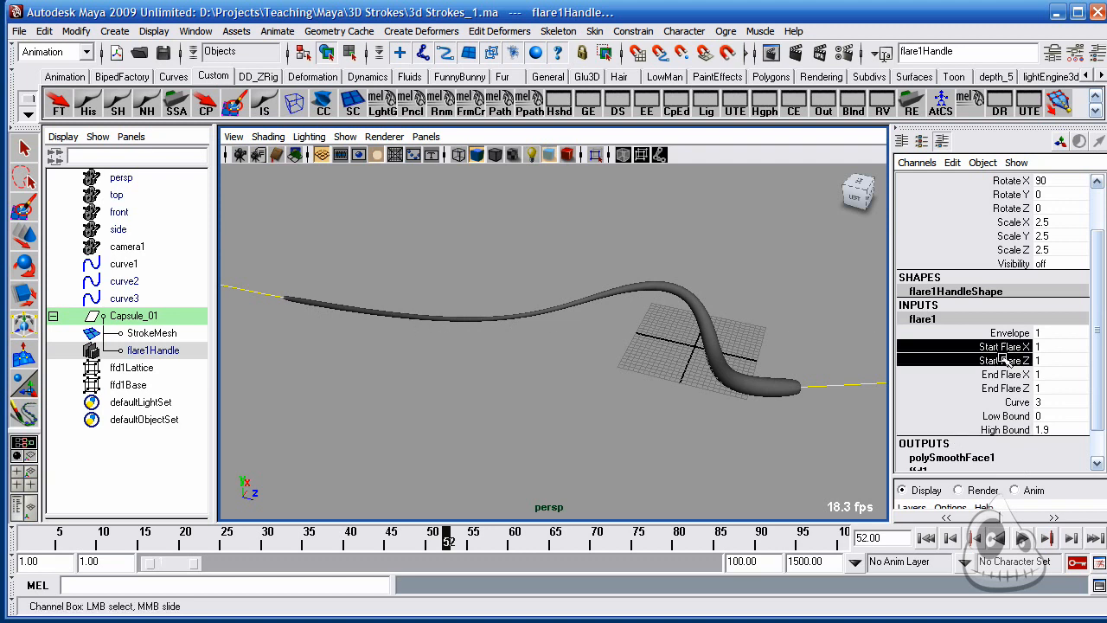
{"action": "mouse_move", "coordinate": [696, 318]}
{"action": "middle_mouse_down"}
{"action": "mouse_move", "coordinate": [718, 317]}
{"action": "mouse_move", "coordinate": [686, 314]}
{"action": "middle_mouse_up"}
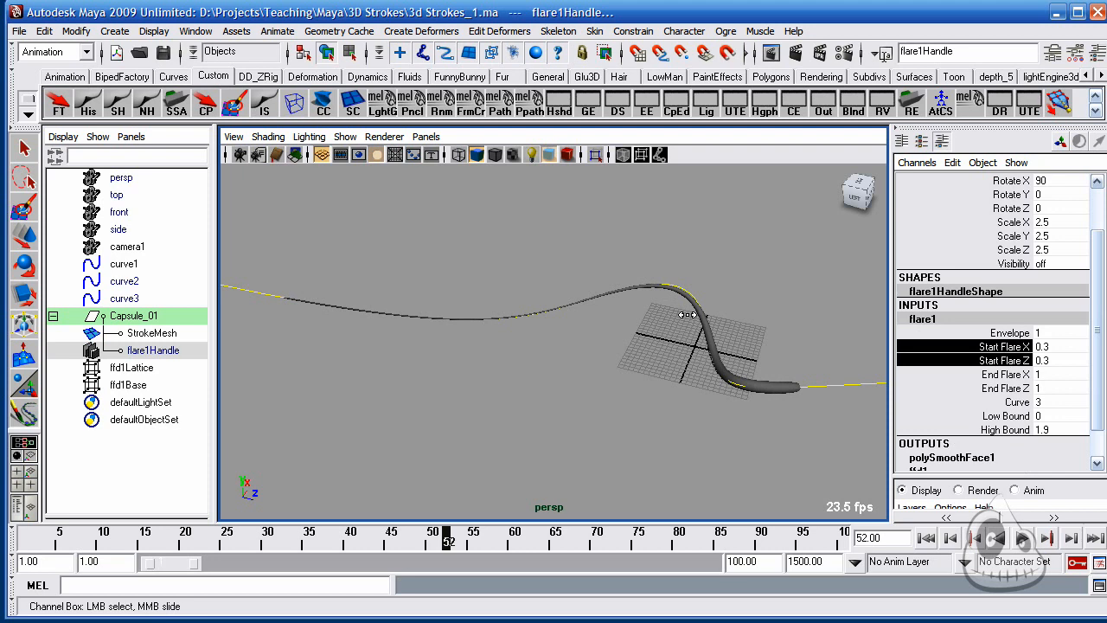
{"action": "mouse_move", "coordinate": [639, 313]}
{"action": "left_mouse_down", "text": "alt"}
{"action": "mouse_move", "coordinate": [669, 306]}
{"action": "mouse_move", "coordinate": [613, 297]}
{"action": "mouse_move", "coordinate": [724, 287]}
{"action": "left_mouse_up", "text": "alt"}
{"action": "mouse_move", "coordinate": [725, 287]}
{"action": "middle_mouse_down", "text": "alt"}
{"action": "mouse_move", "coordinate": [642, 368]}
{"action": "mouse_move", "coordinate": [606, 355]}
{"action": "middle_mouse_up", "text": "alt"}
{"action": "mouse_move", "coordinate": [606, 356]}
{"action": "left_mouse_down", "text": "alt"}
{"action": "mouse_move", "coordinate": [527, 314]}
{"action": "mouse_move", "coordinate": [485, 321]}
{"action": "left_mouse_up", "text": "alt"}
{"action": "right_click_drag", "start_coordinate": [757, 386], "coordinate": [630, 399], "text": "alt"}
- Look through camera1, scrub the animation to frame 60 and hide NURBS curves in that view
{"action": "middle_click_drag", "start_coordinate": [145, 263], "coordinate": [411, 275]}
{"action": "left_click_drag", "start_coordinate": [30, 545], "coordinate": [515, 538]}
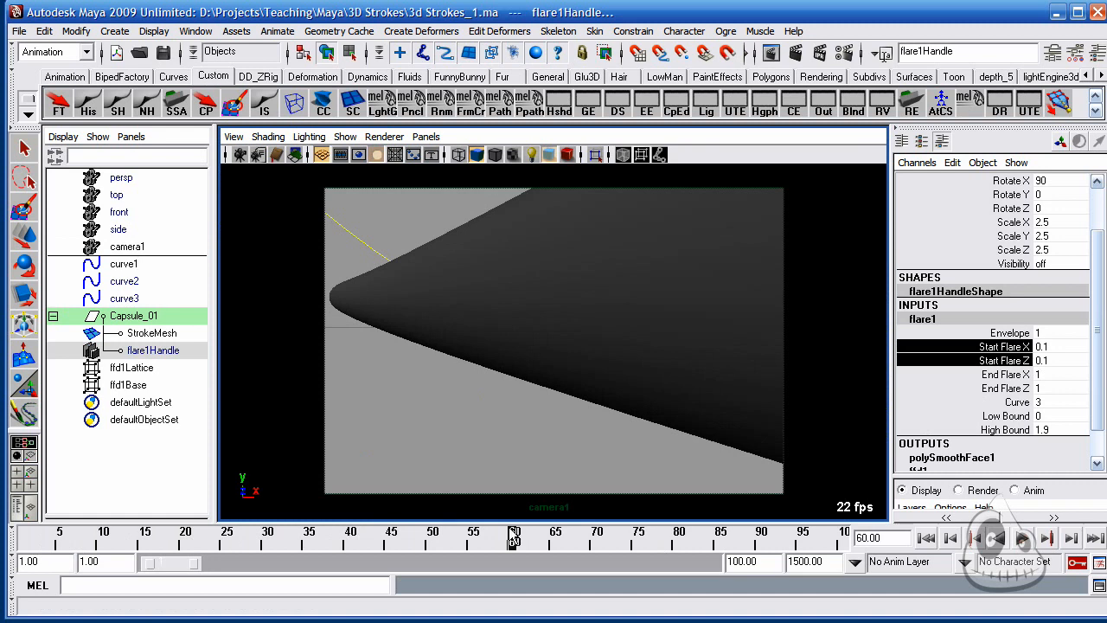
{"action": "left_click", "coordinate": [346, 136]}
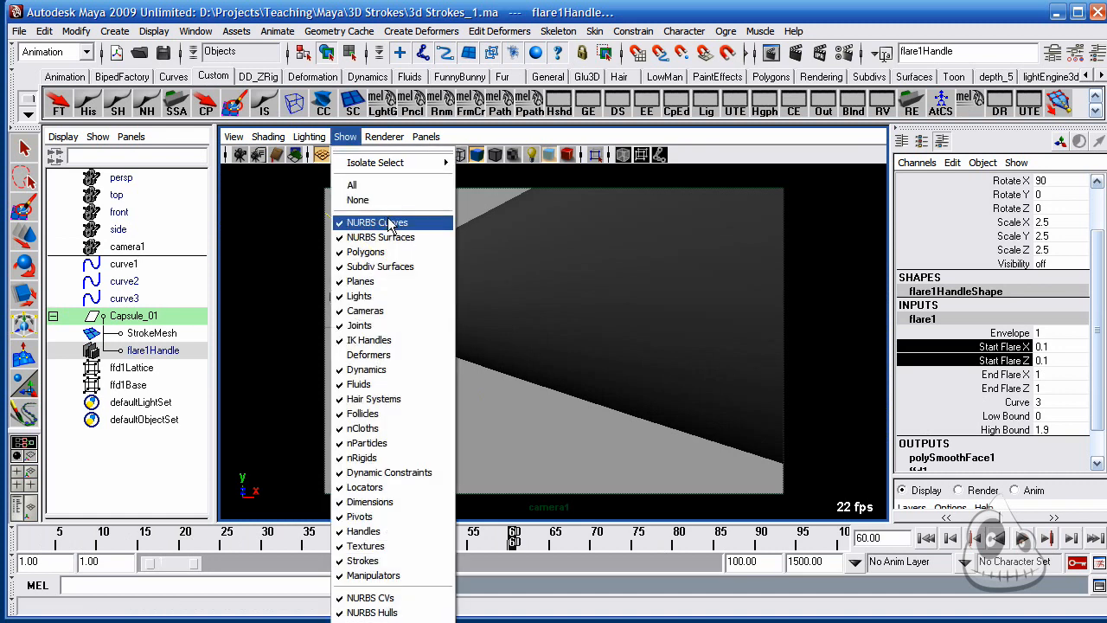
{"action": "left_click", "coordinate": [384, 222]}
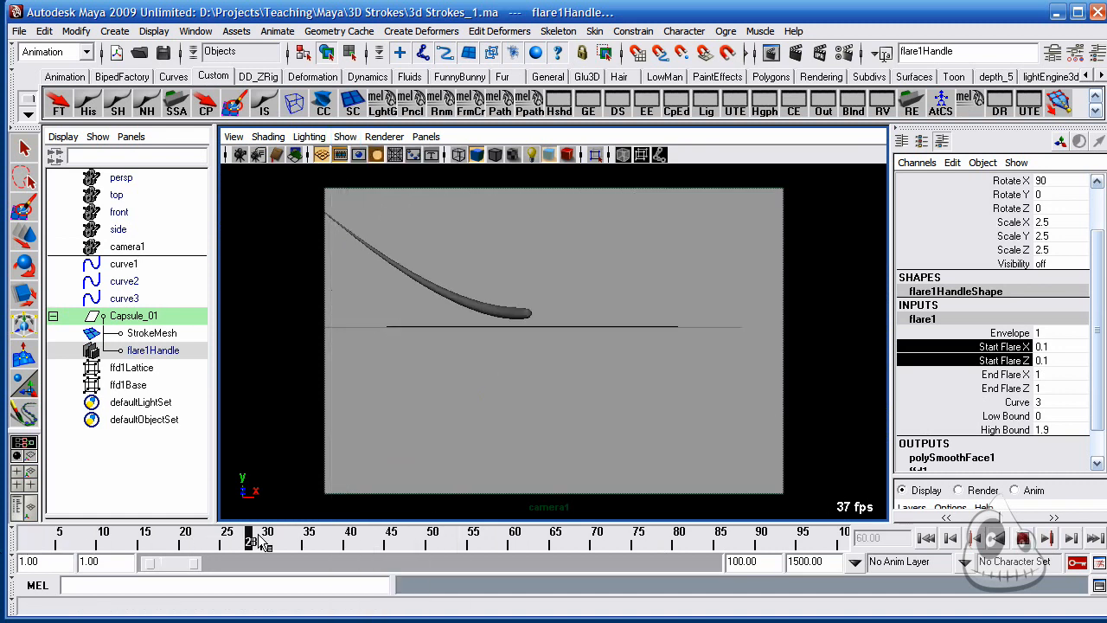